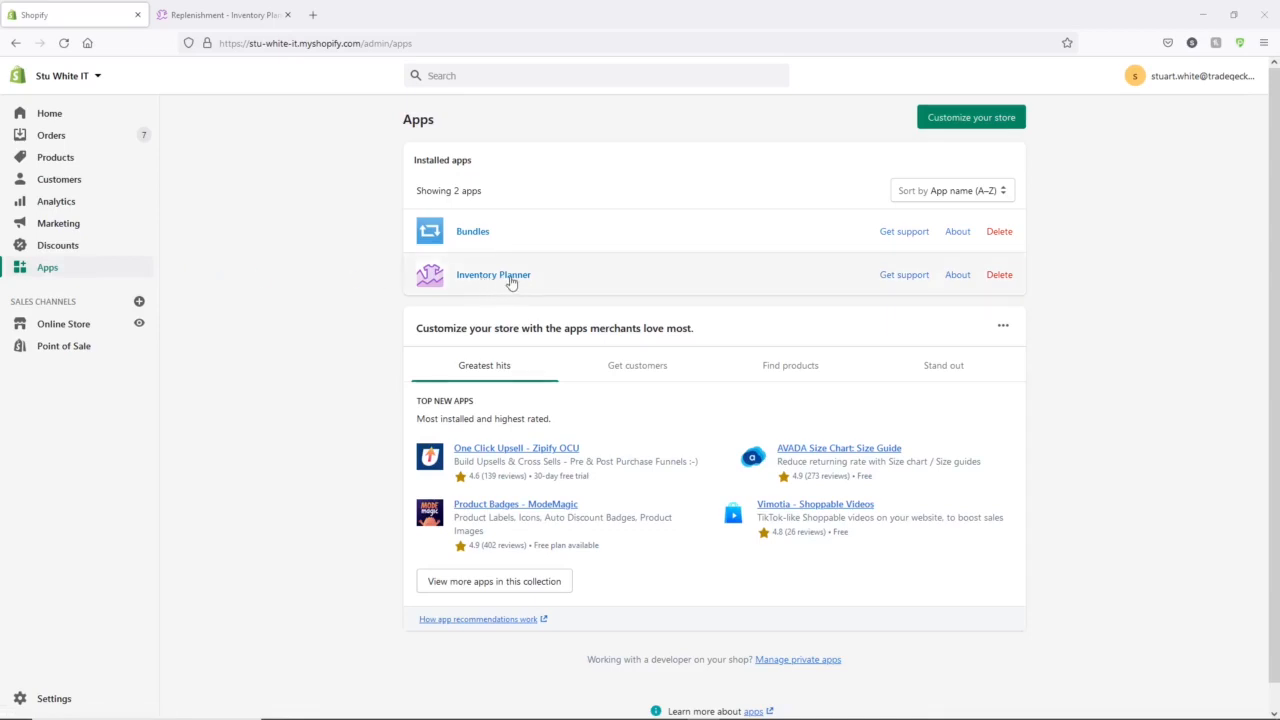
# Open Inventory Planner from the store's installed apps and go to the account's Forecast settings
pyautogui.click(511, 283)
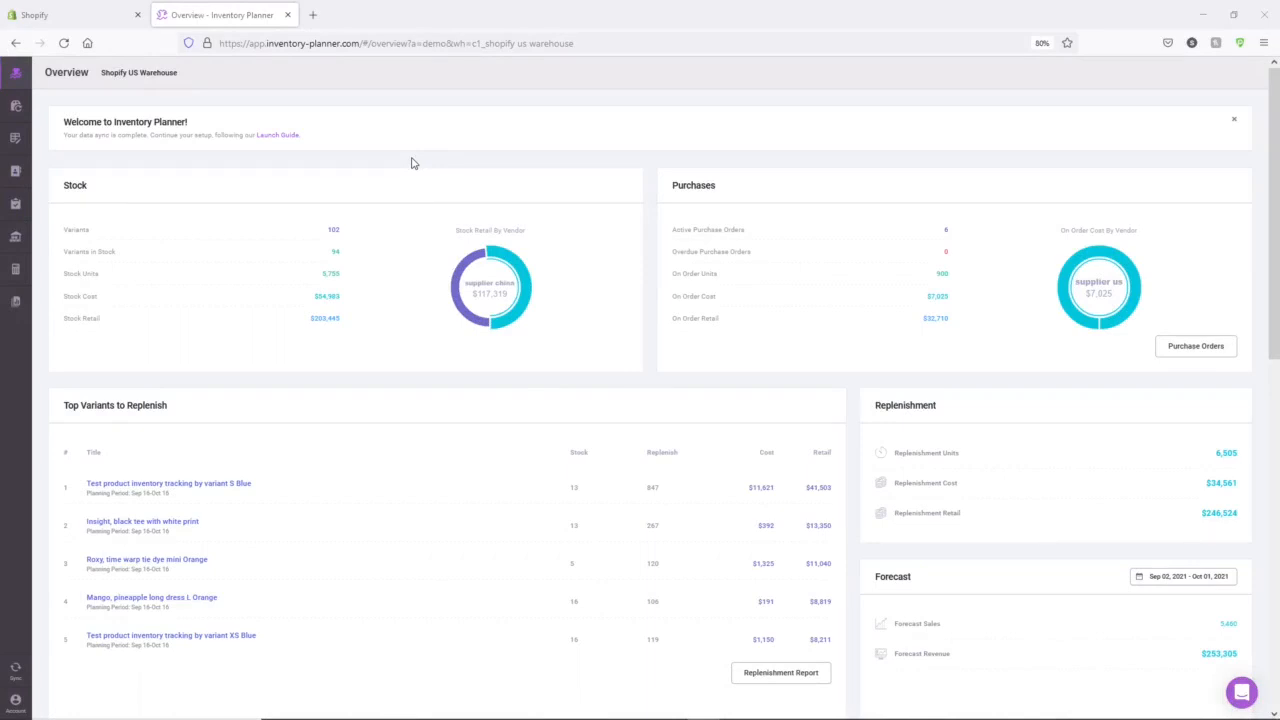
pyautogui.click(16, 702)
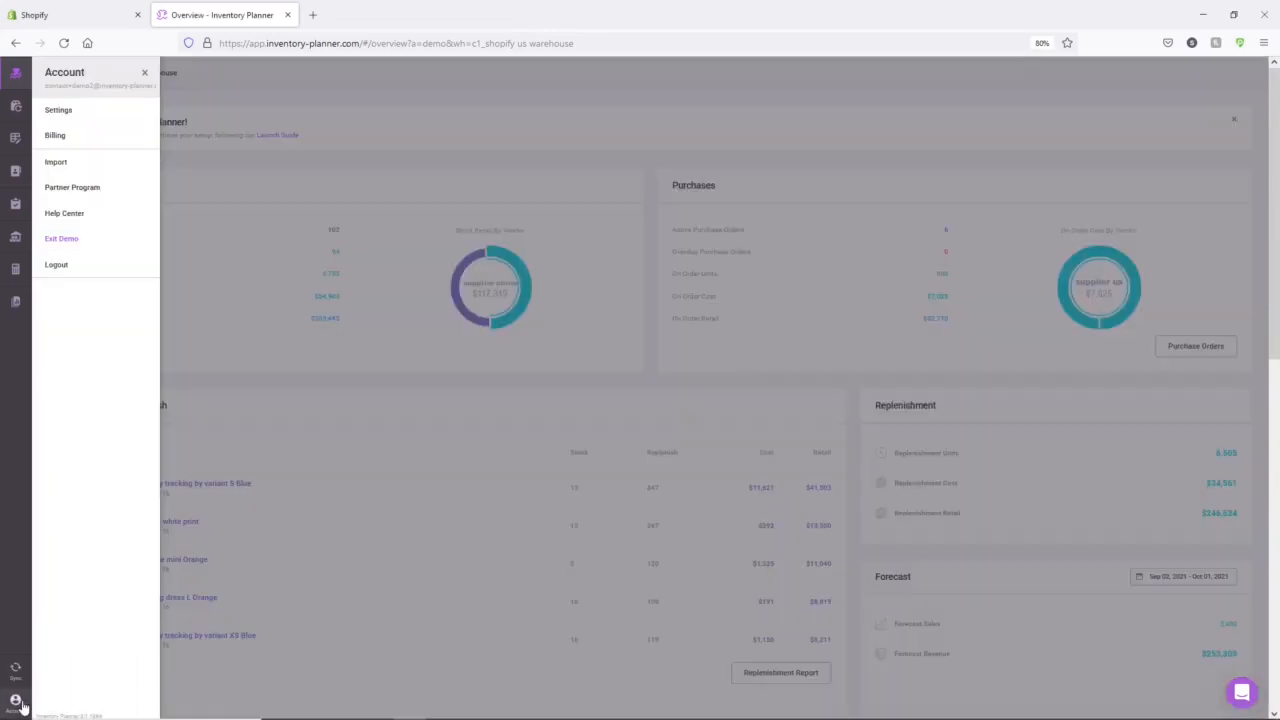
pyautogui.click(75, 118)
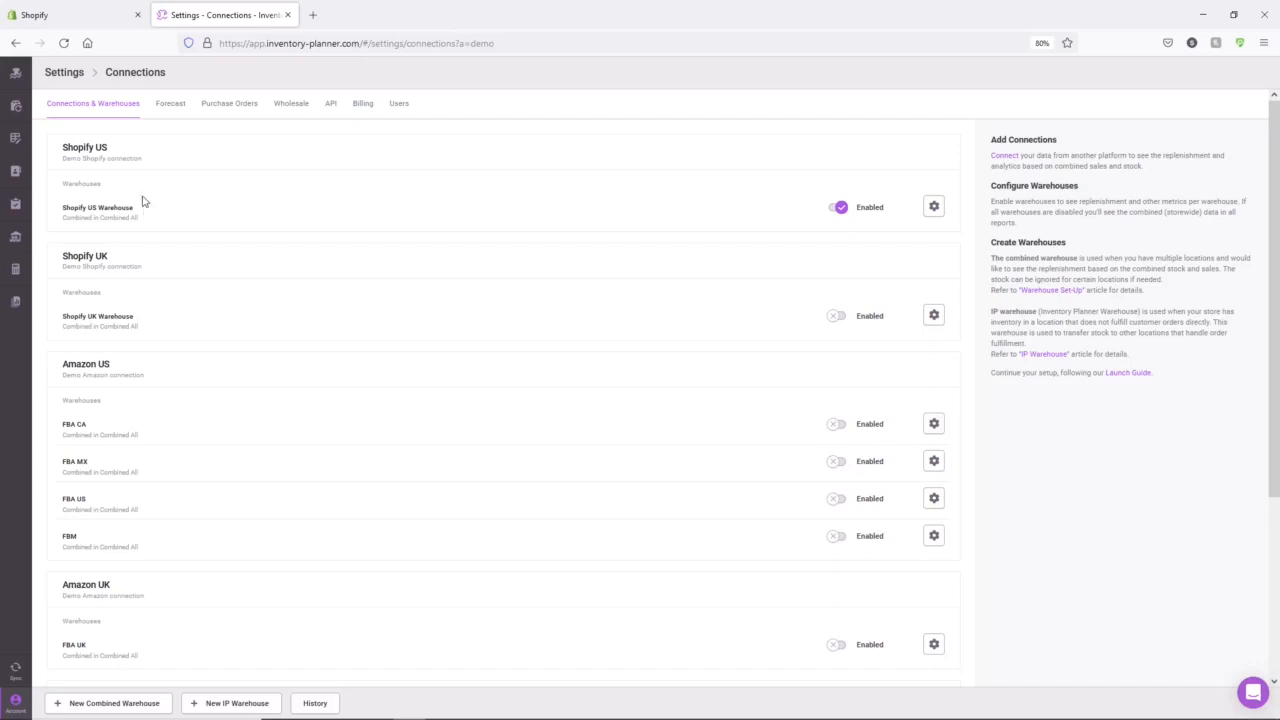
pyautogui.click(170, 108)
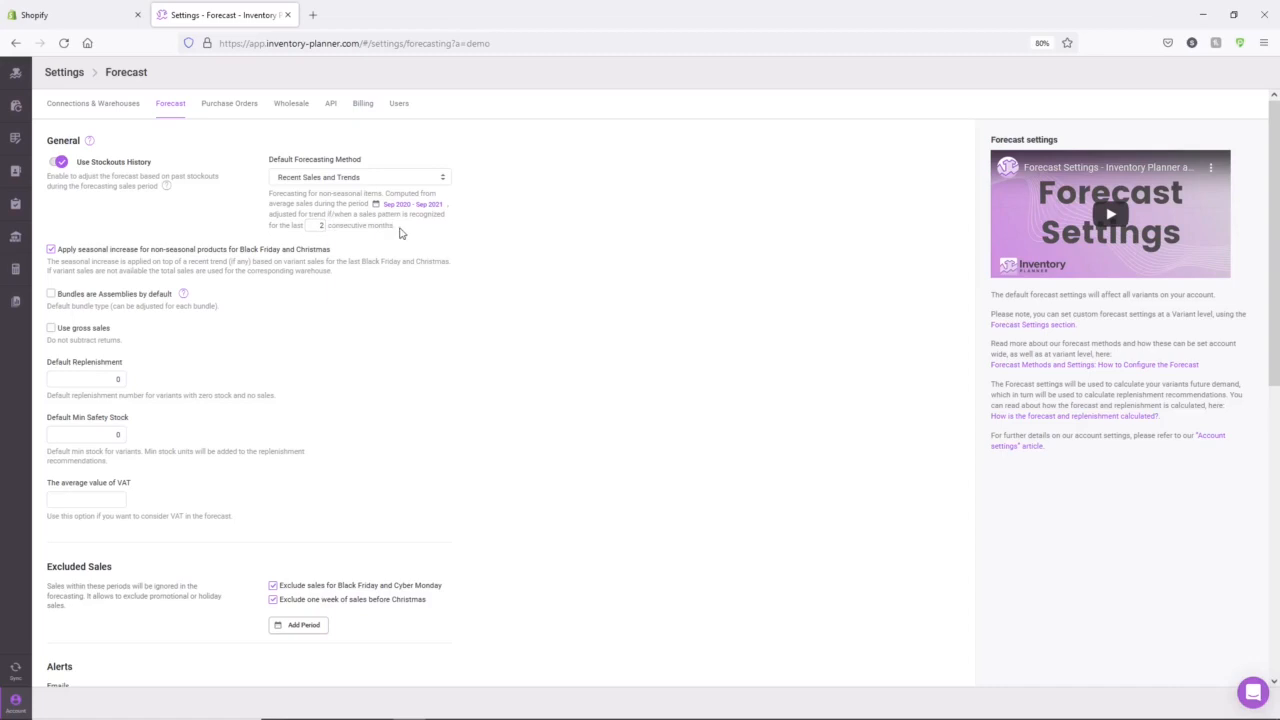
# Try Last Sales and Seasonal as the default forecasting method
pyautogui.click(355, 179)
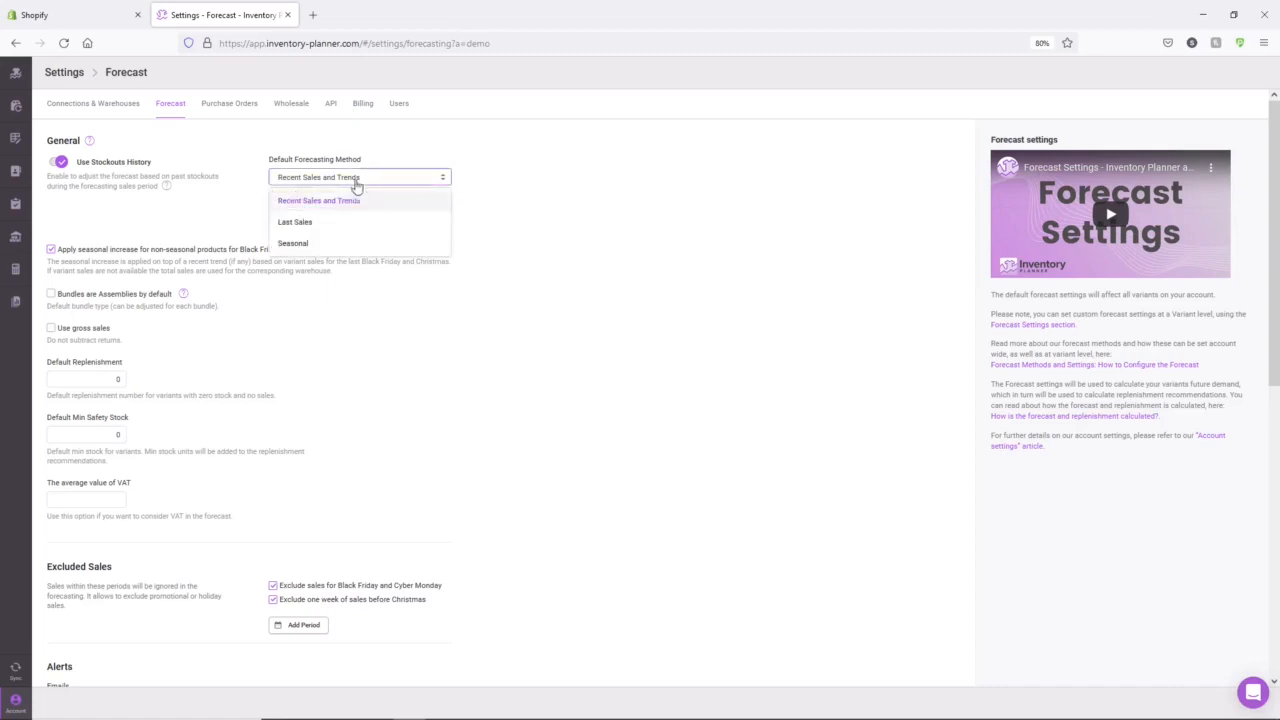
pyautogui.click(318, 228)
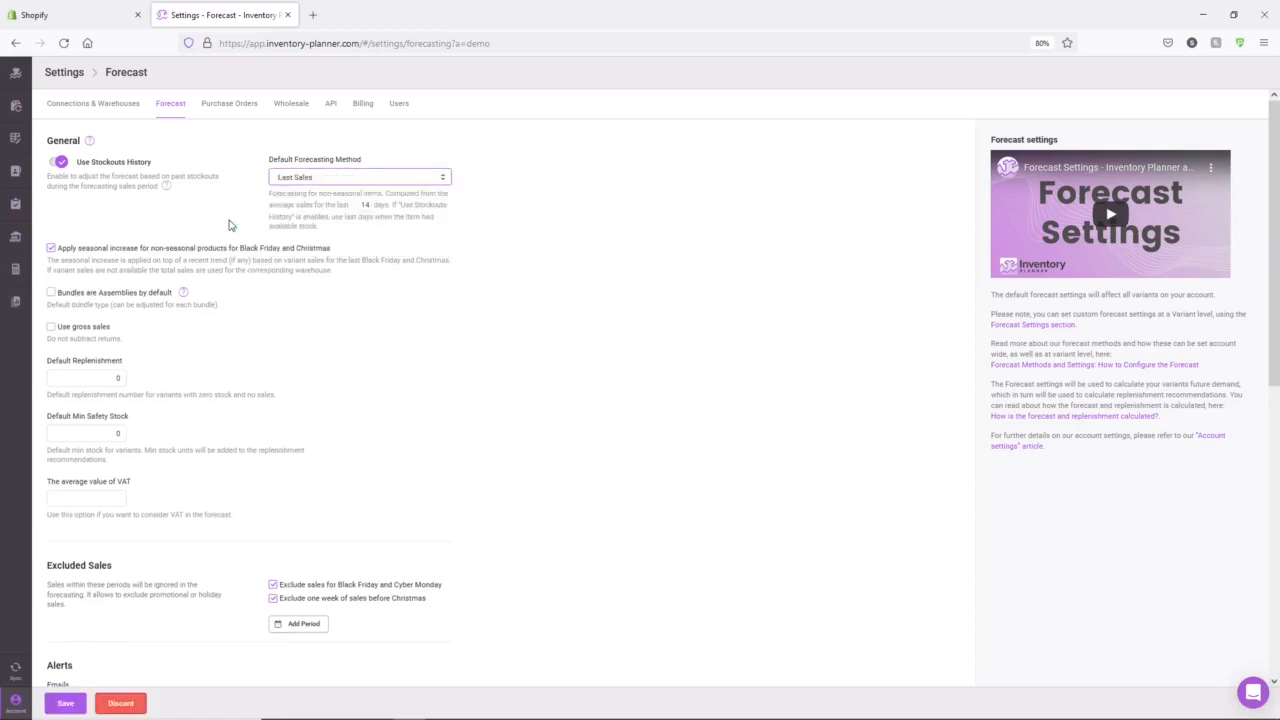
pyautogui.doubleClick(365, 204)
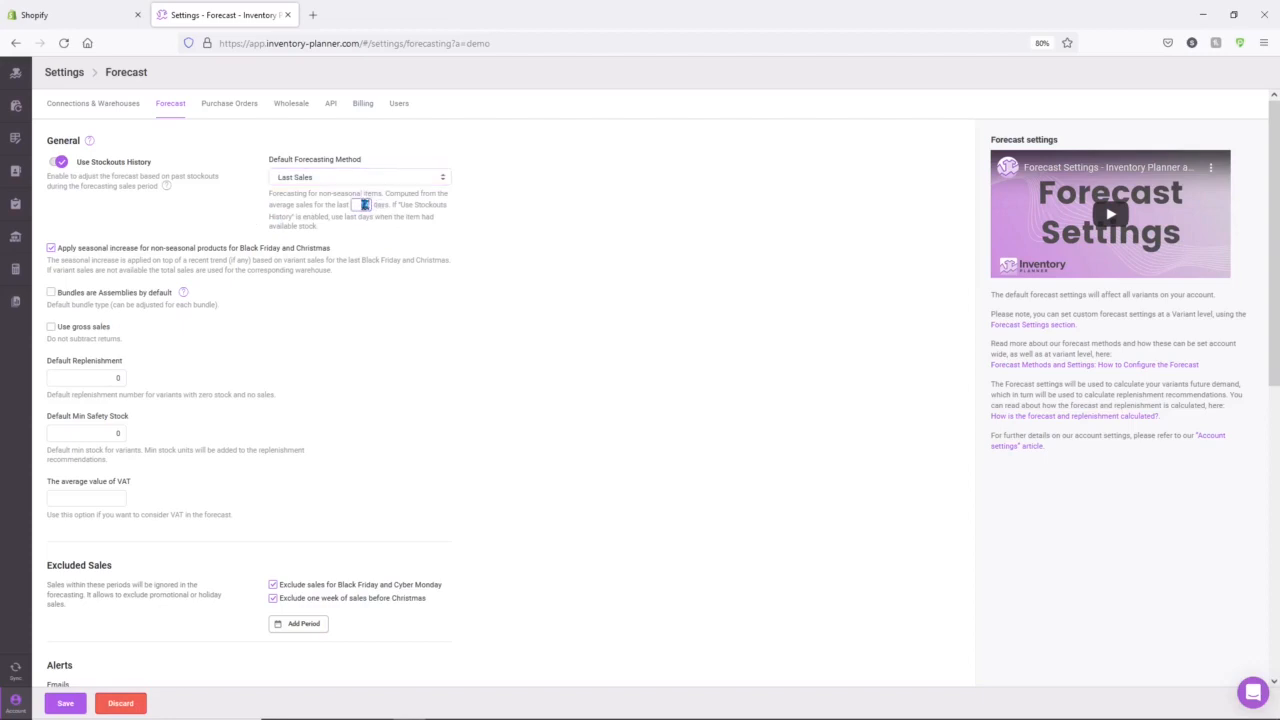
pyautogui.click(356, 229)
pyautogui.click(355, 180)
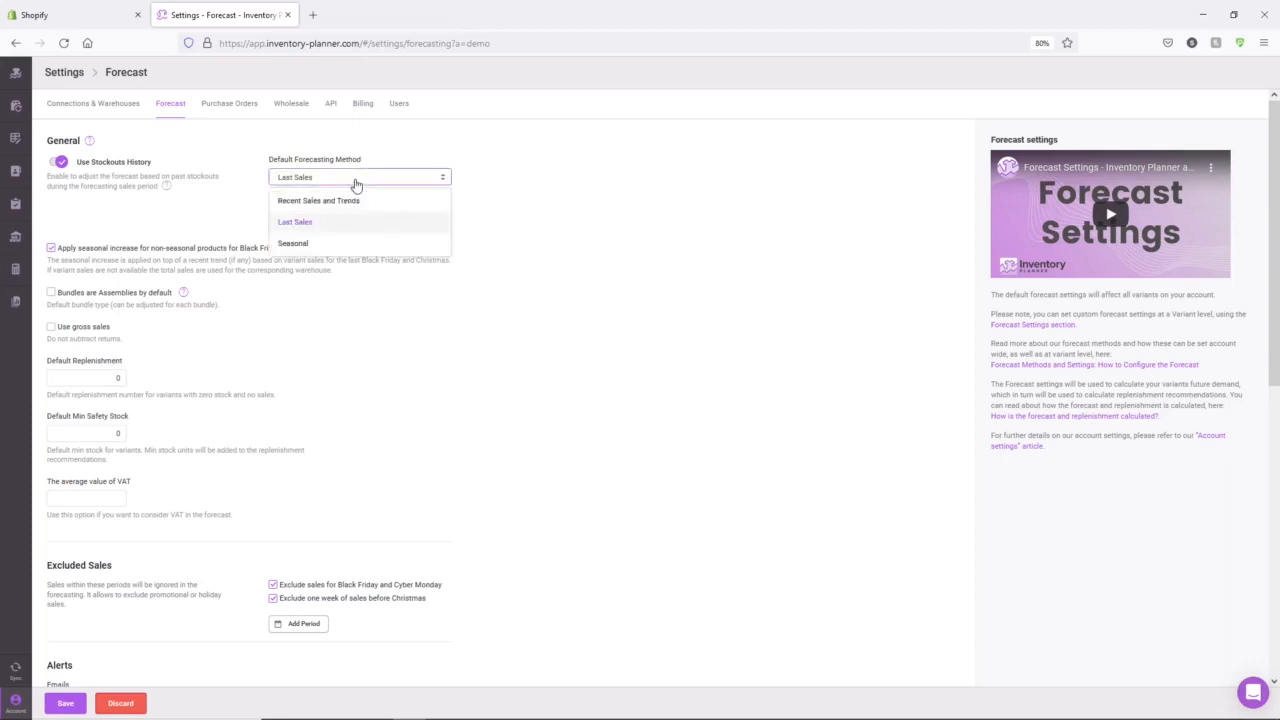
pyautogui.click(318, 245)
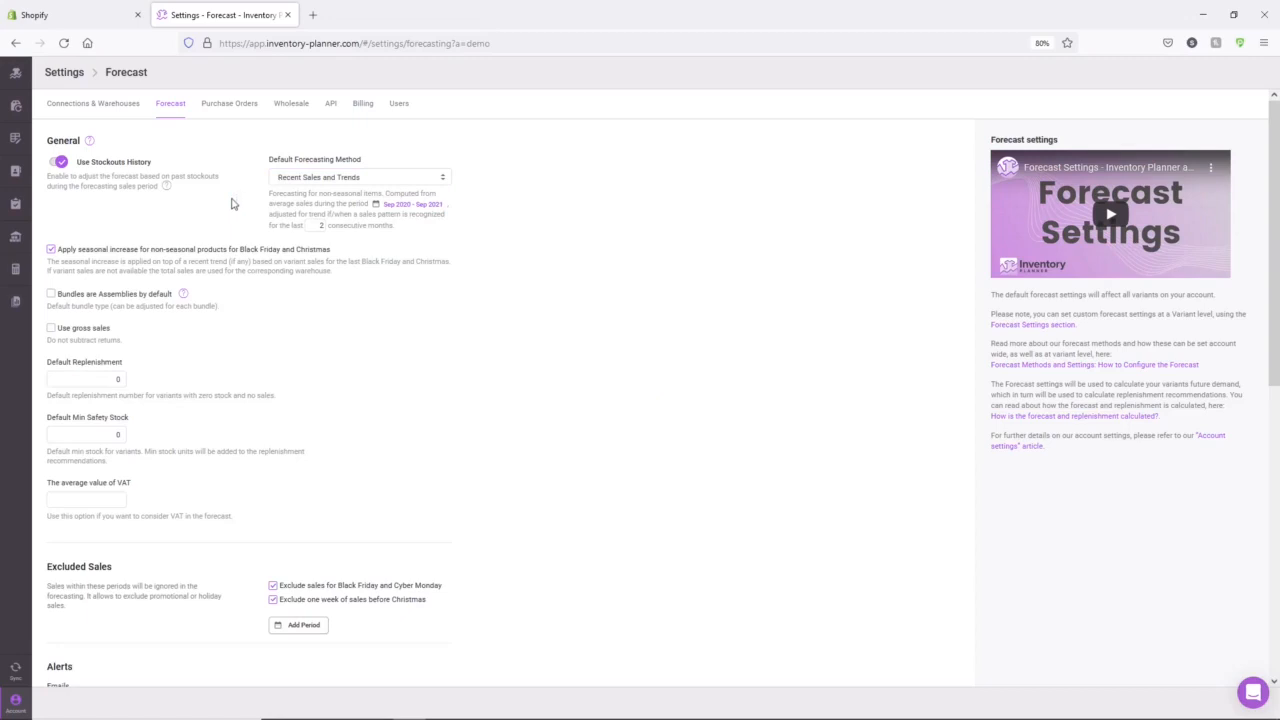
# Open the Replenishment report and examine the variants' lead time dates, days of stock dates and alert details
pyautogui.click(18, 109)
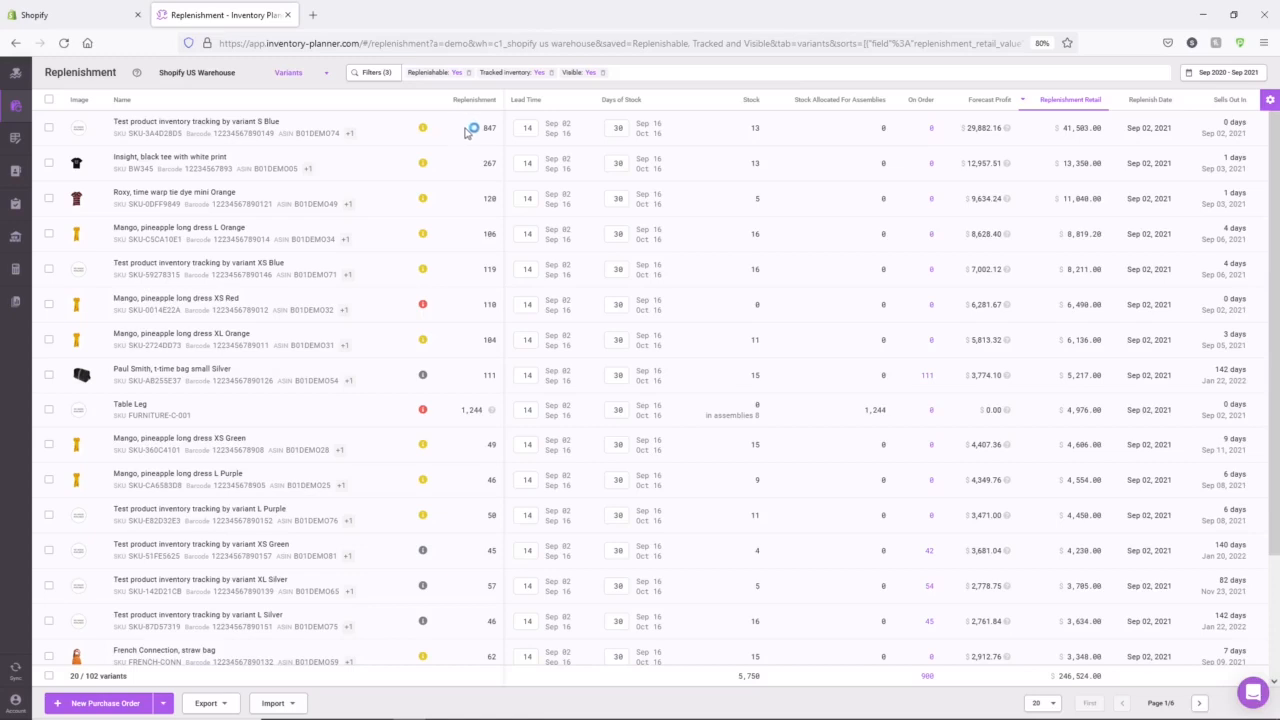
pyautogui.moveTo(546, 124)
pyautogui.mouseDown()
pyautogui.moveTo(573, 124)
pyautogui.moveTo(547, 135)
pyautogui.mouseUp()
pyautogui.click(574, 126)
pyautogui.click(576, 136)
pyautogui.moveTo(636, 124)
pyautogui.mouseDown()
pyautogui.moveTo(662, 127)
pyautogui.moveTo(634, 128)
pyautogui.mouseUp()
pyautogui.click(662, 128)
pyautogui.click(634, 130)
pyautogui.moveTo(423, 305)
pyautogui.moveTo(424, 274)
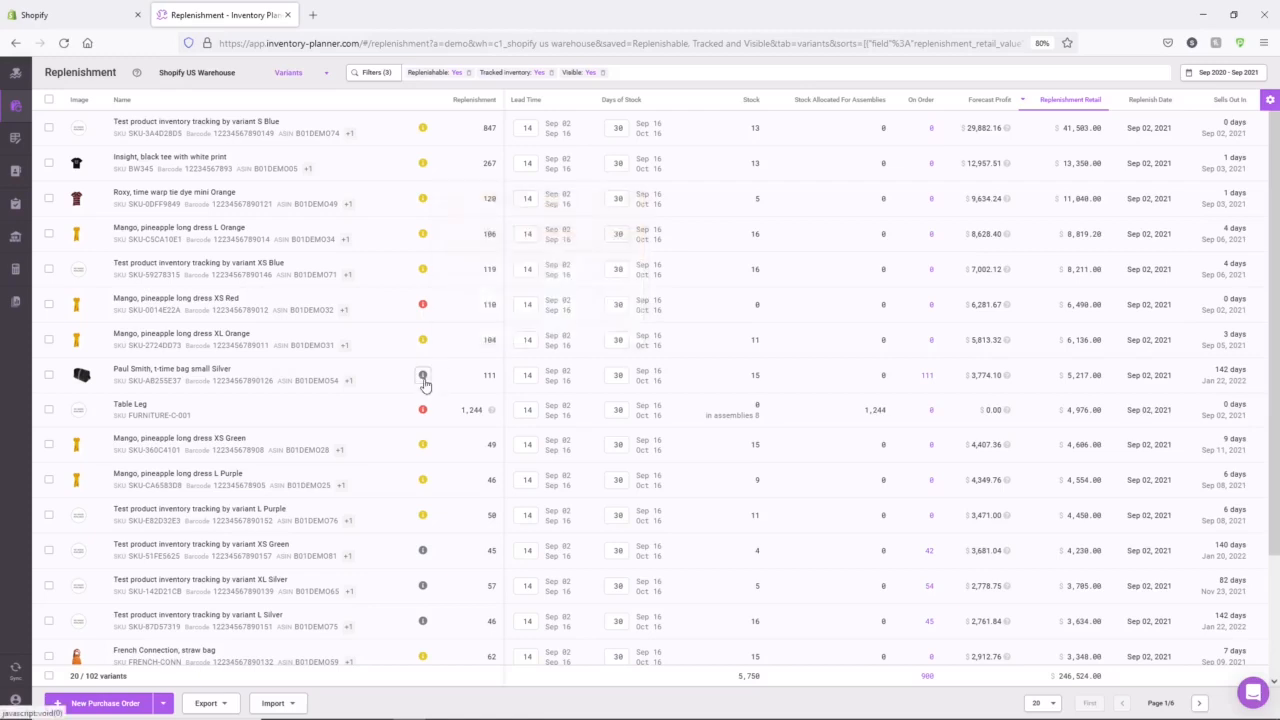
pyautogui.moveTo(424, 384)
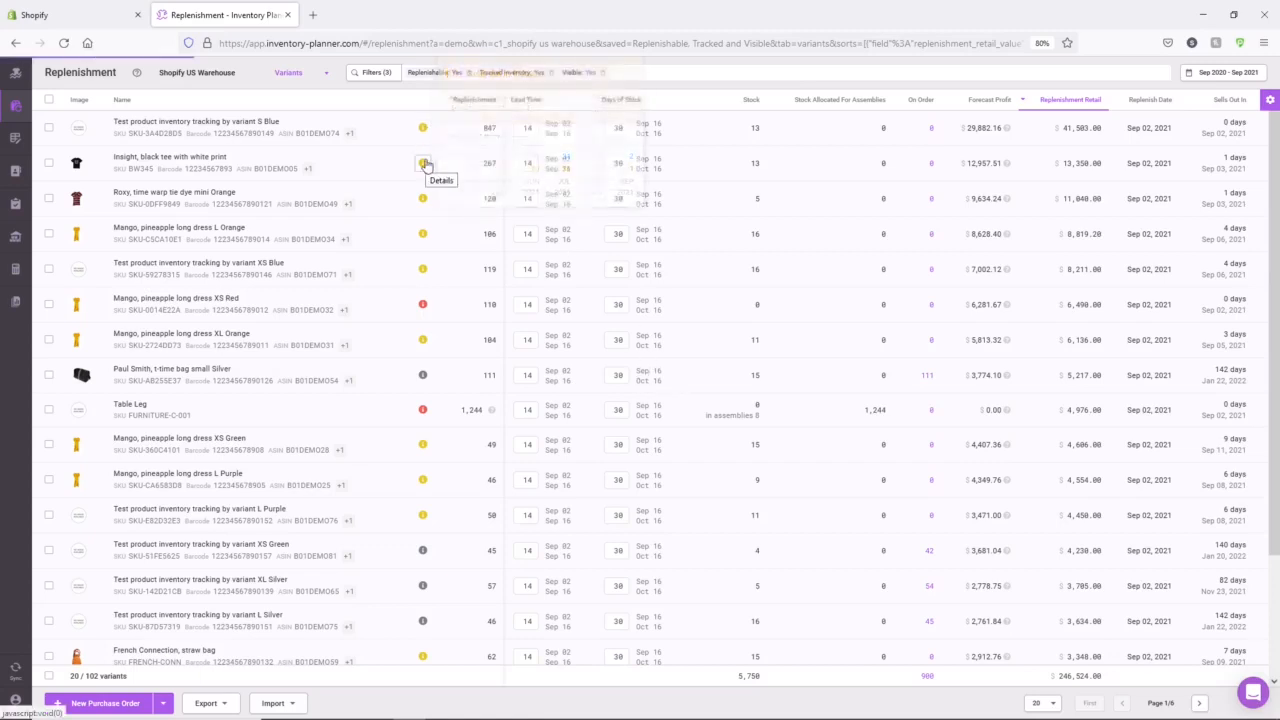
# Review the replenishment and forecast details of the "Insight, black tee with white print" variant, including excluded holiday sales and forecast stock
pyautogui.click(425, 165)
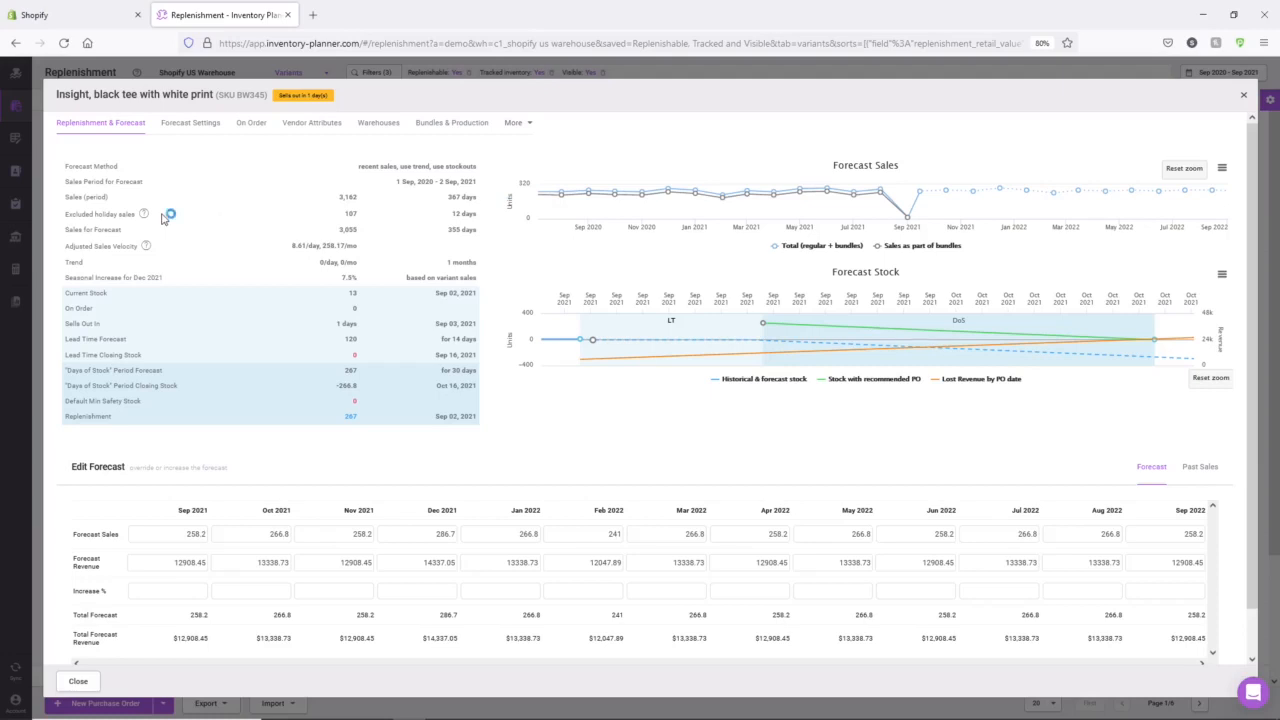
pyautogui.moveTo(145, 216)
pyautogui.moveTo(592, 343)
pyautogui.click(1244, 99)
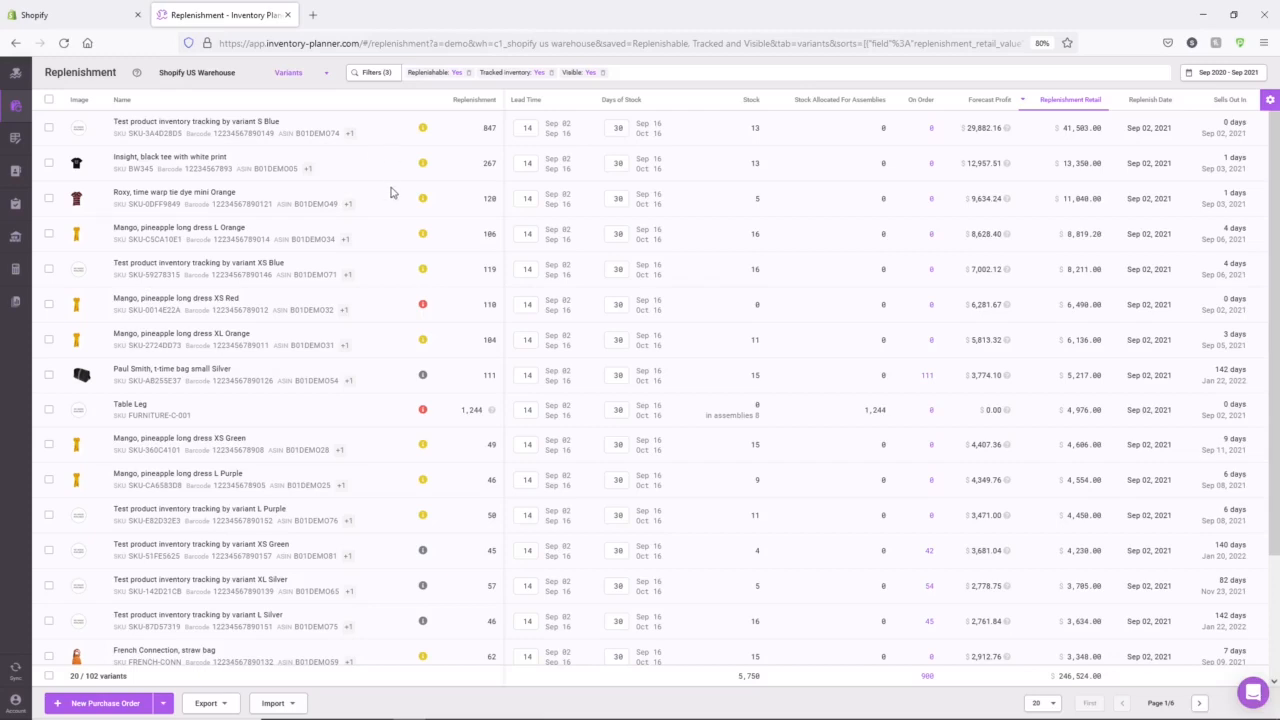
# Filter the replenishment list to variants whose vendor is Supplier China
pyautogui.click(379, 75)
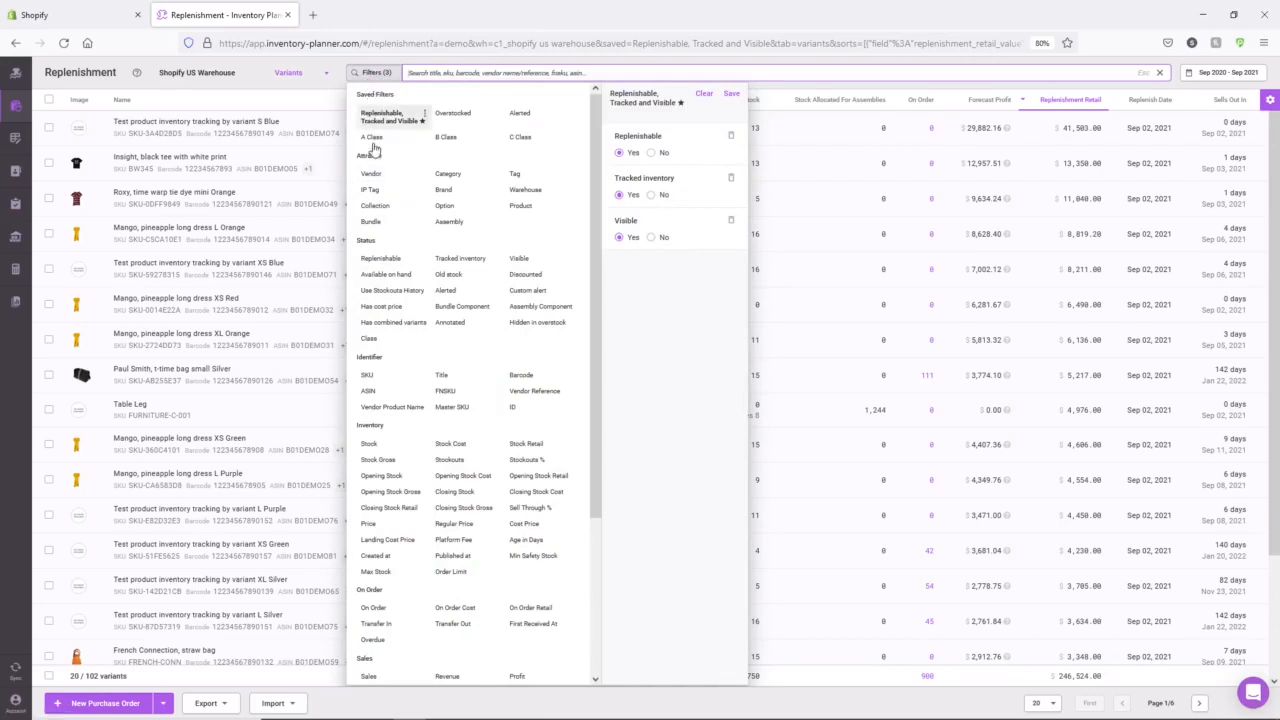
pyautogui.click(372, 174)
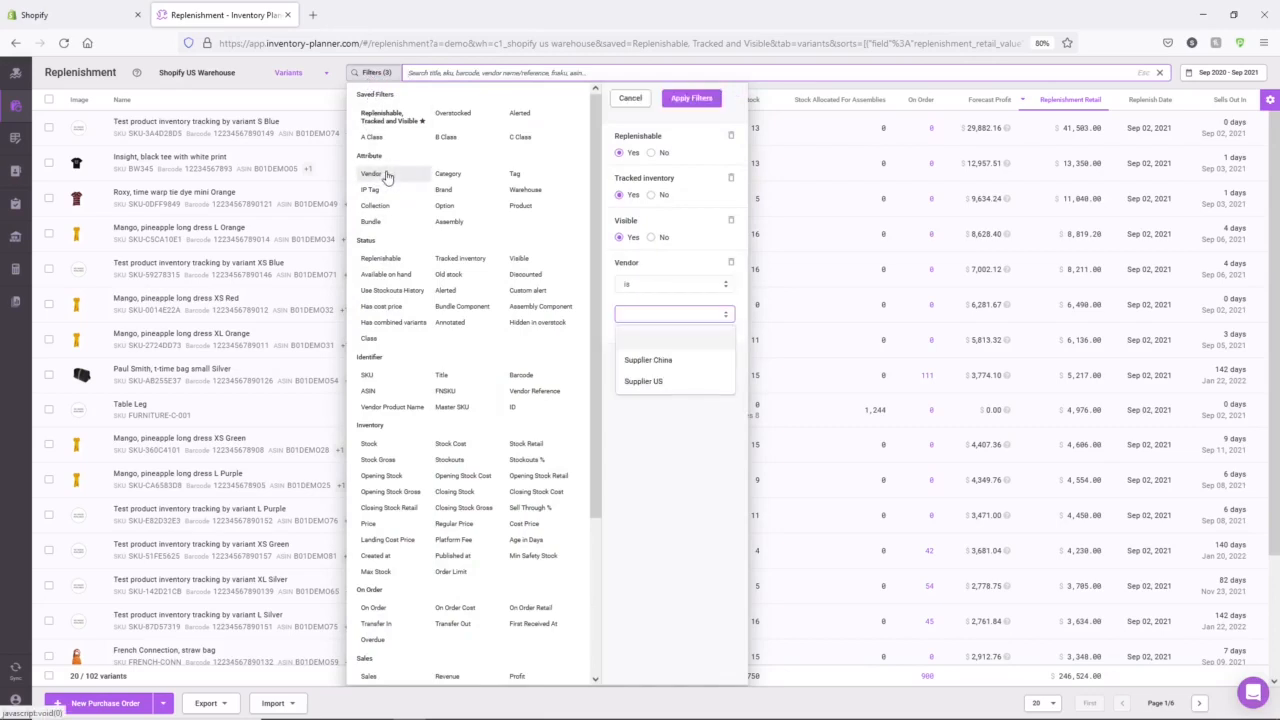
pyautogui.click(668, 360)
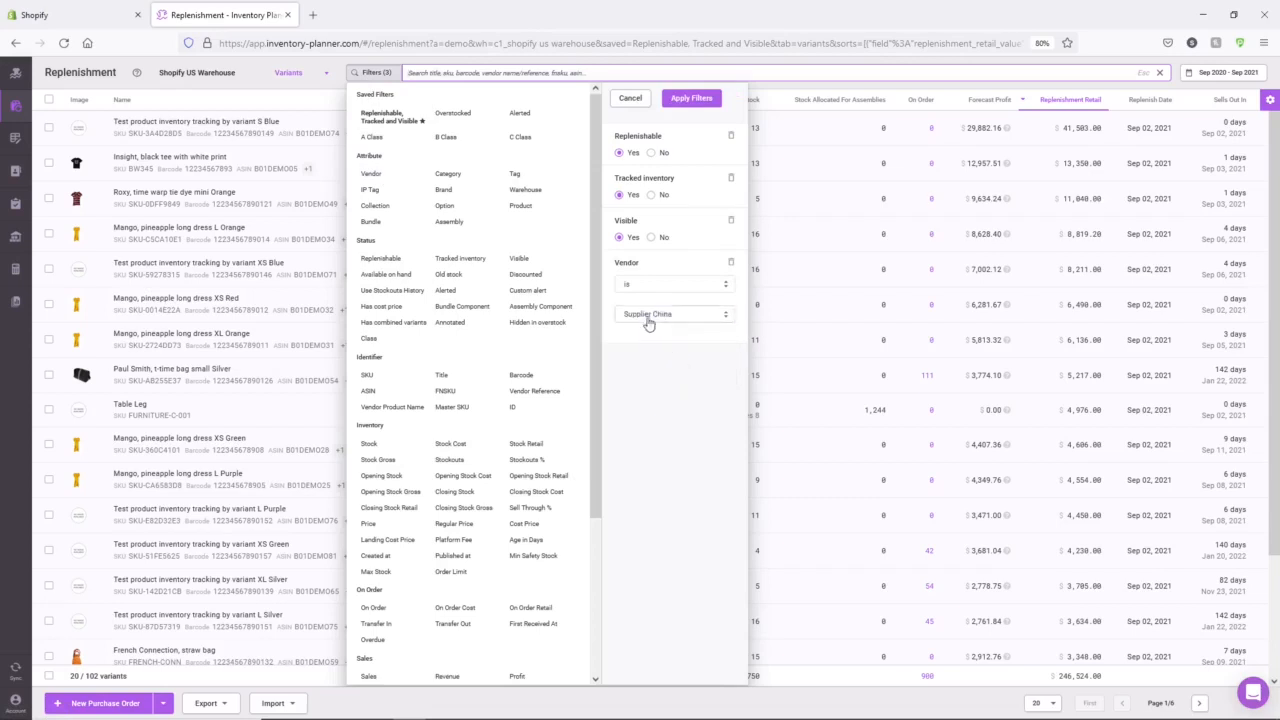
pyautogui.click(685, 103)
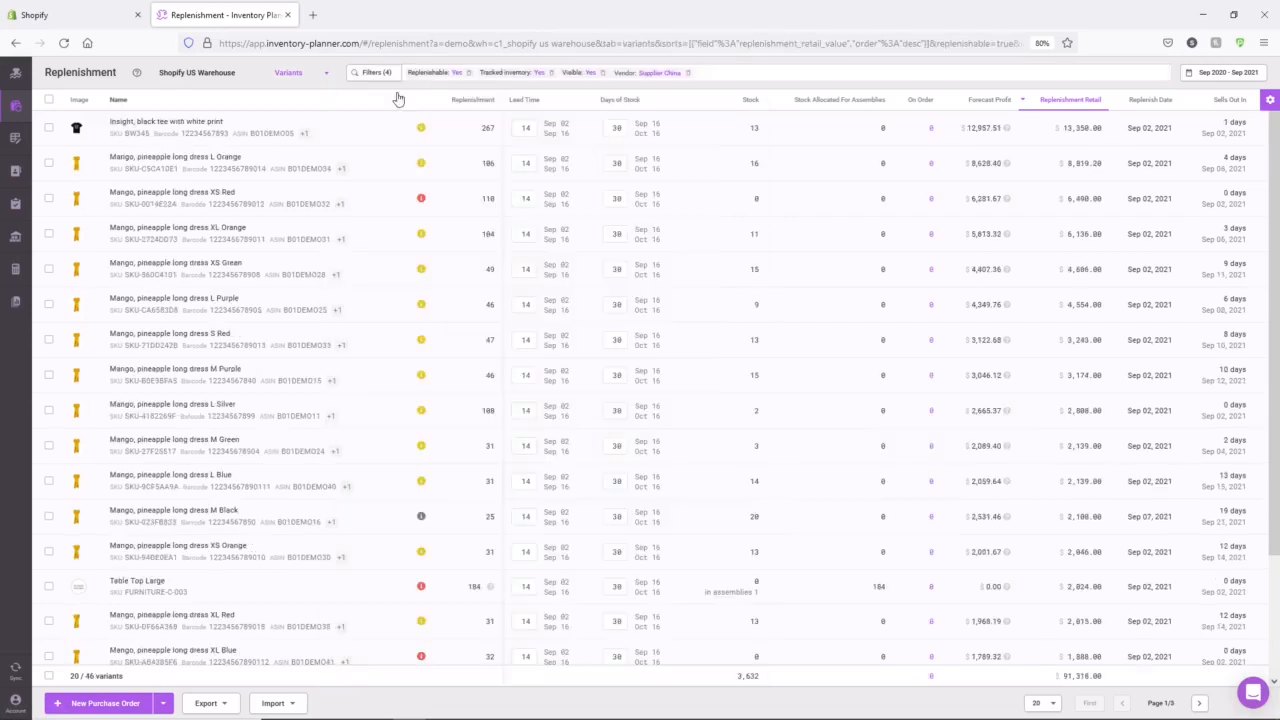
# Add a Replenishment filter with a minimum of 1 to the current filters
pyautogui.click(386, 77)
pyautogui.scroll(-5, 400, 300)
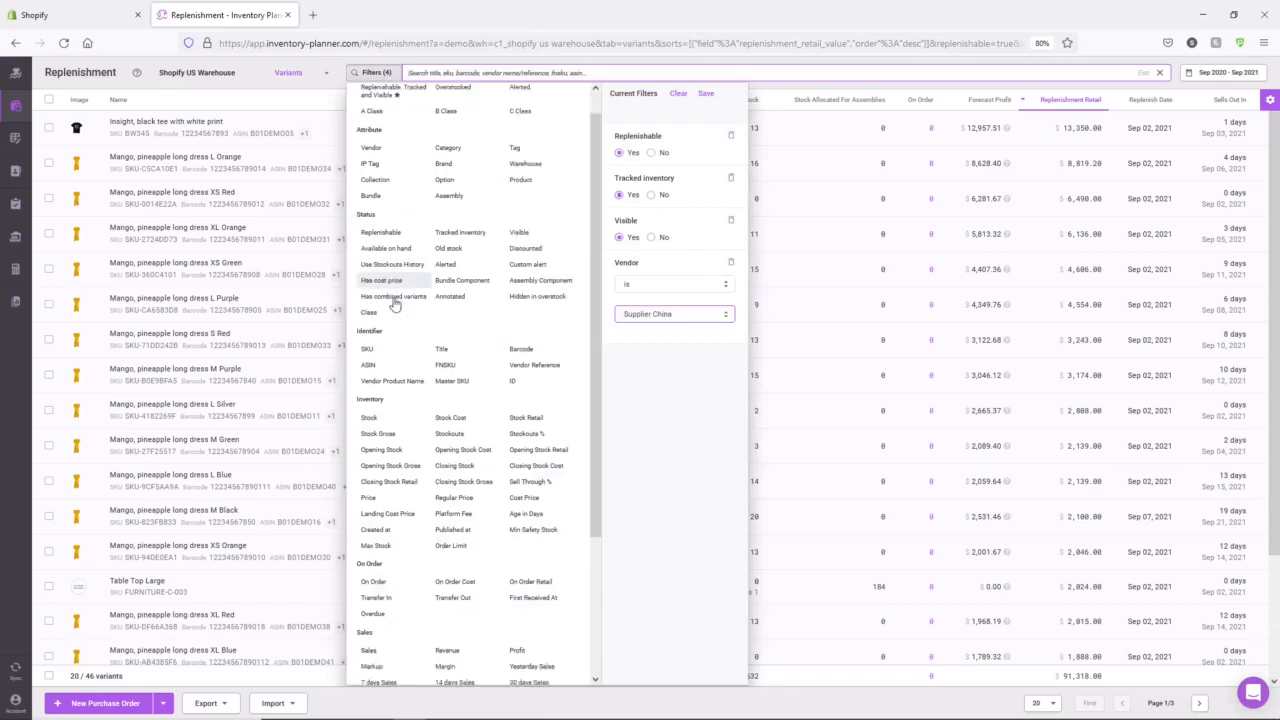
pyautogui.click(388, 565)
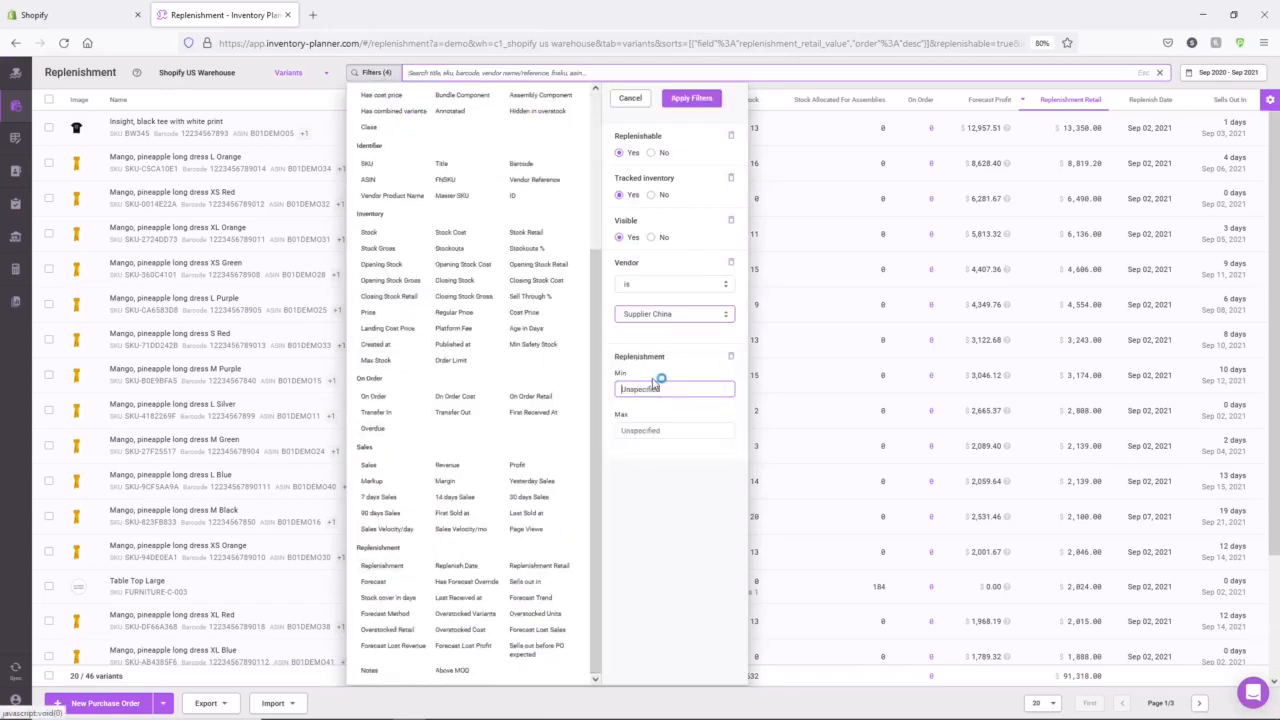
pyautogui.write('1')
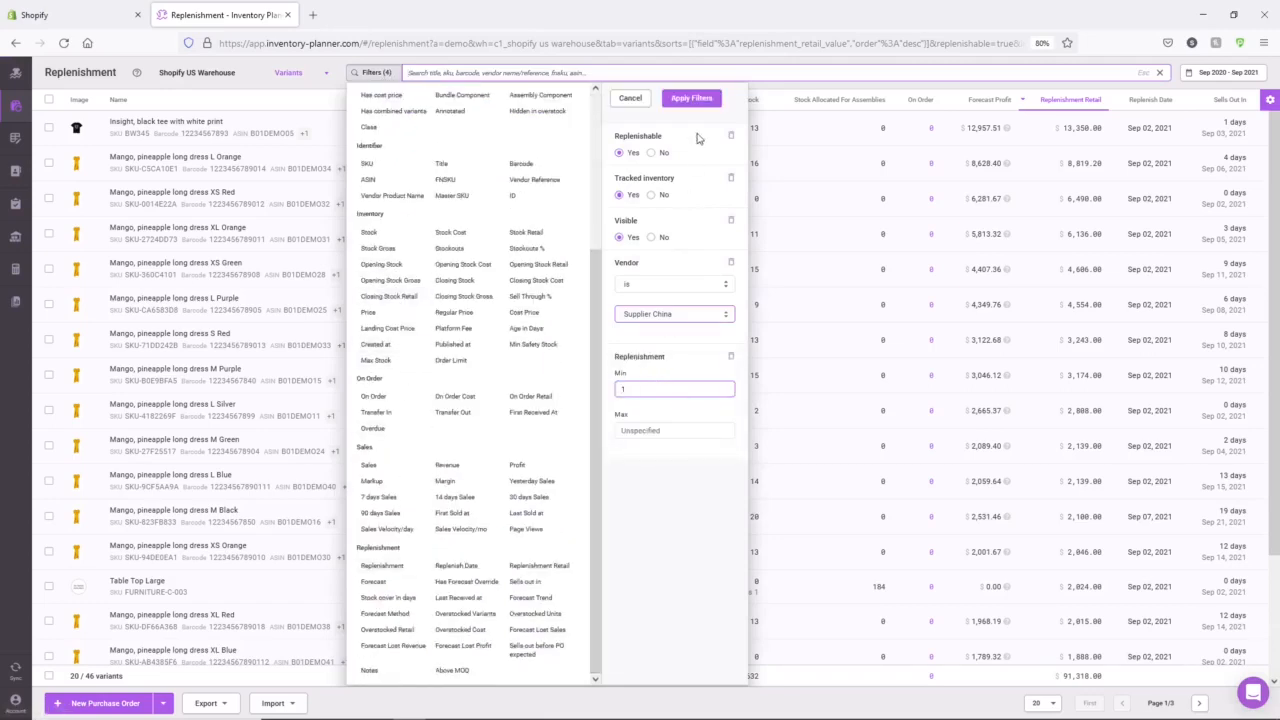
pyautogui.click(689, 99)
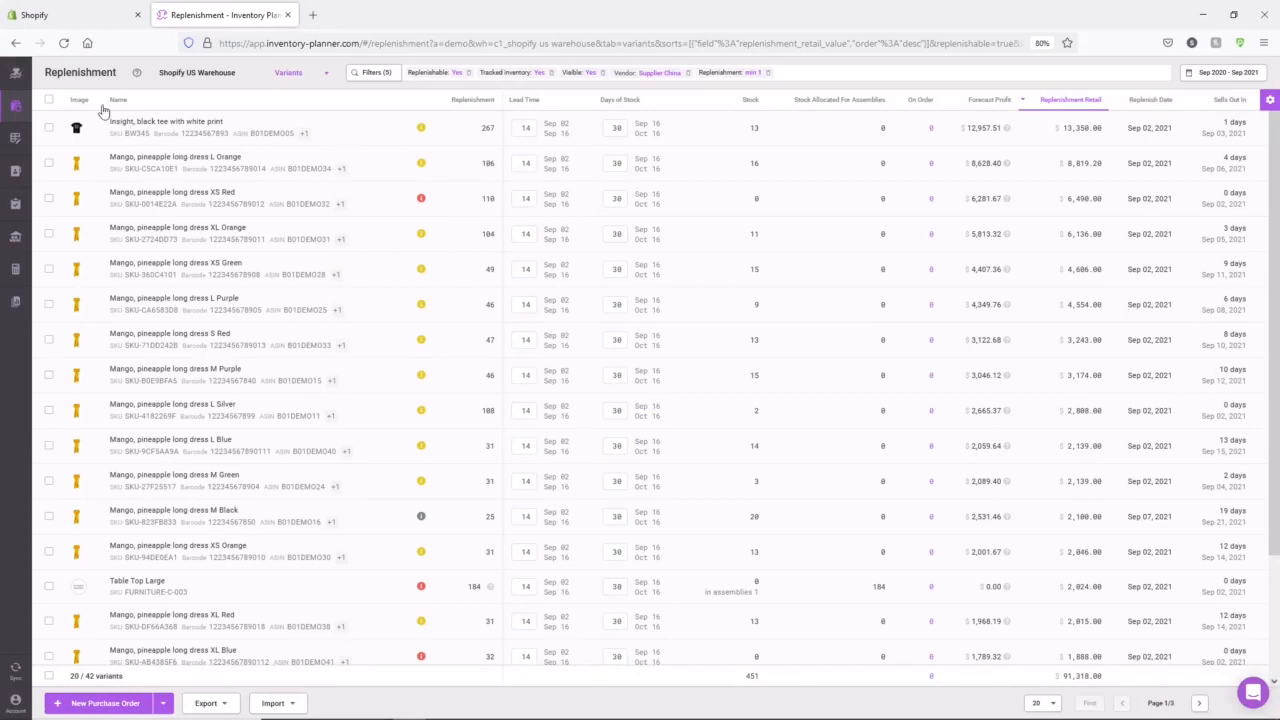
# Start a new purchase order for only the Mango pineapple long dress variants L Orange, XS Red, XL Orange and XS Green
pyautogui.click(49, 100)
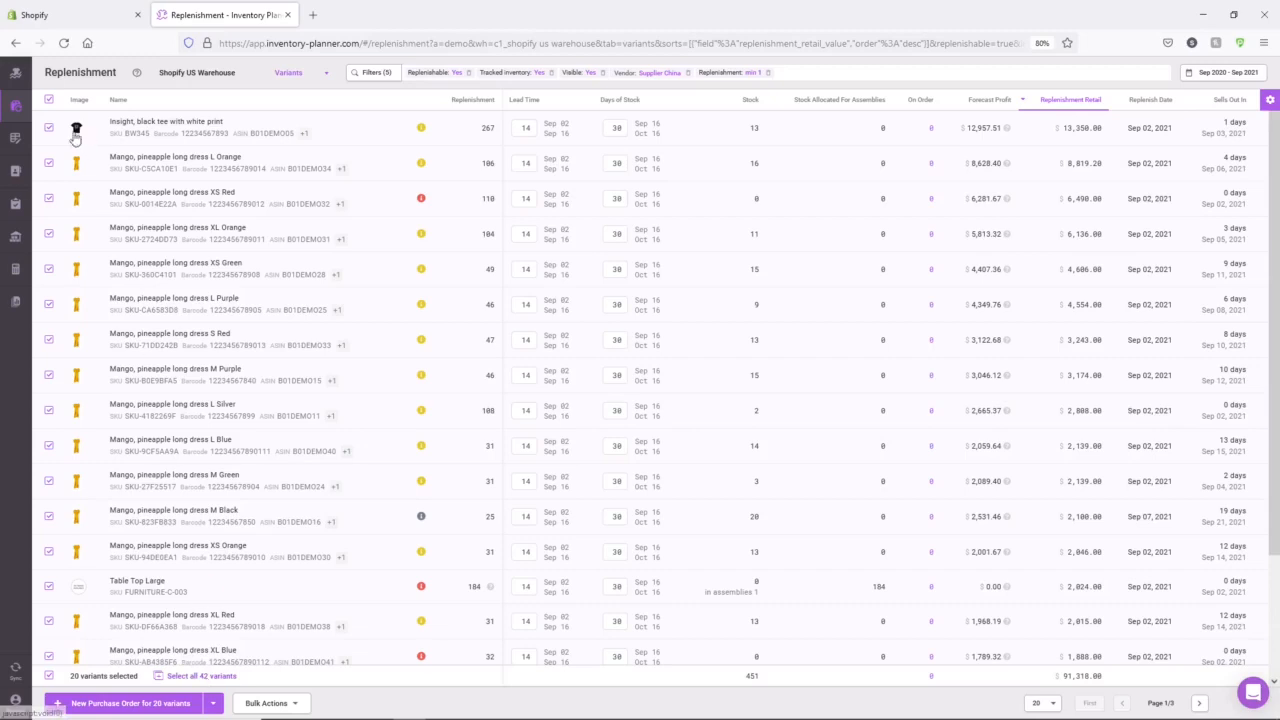
pyautogui.click(49, 100)
pyautogui.click(49, 163)
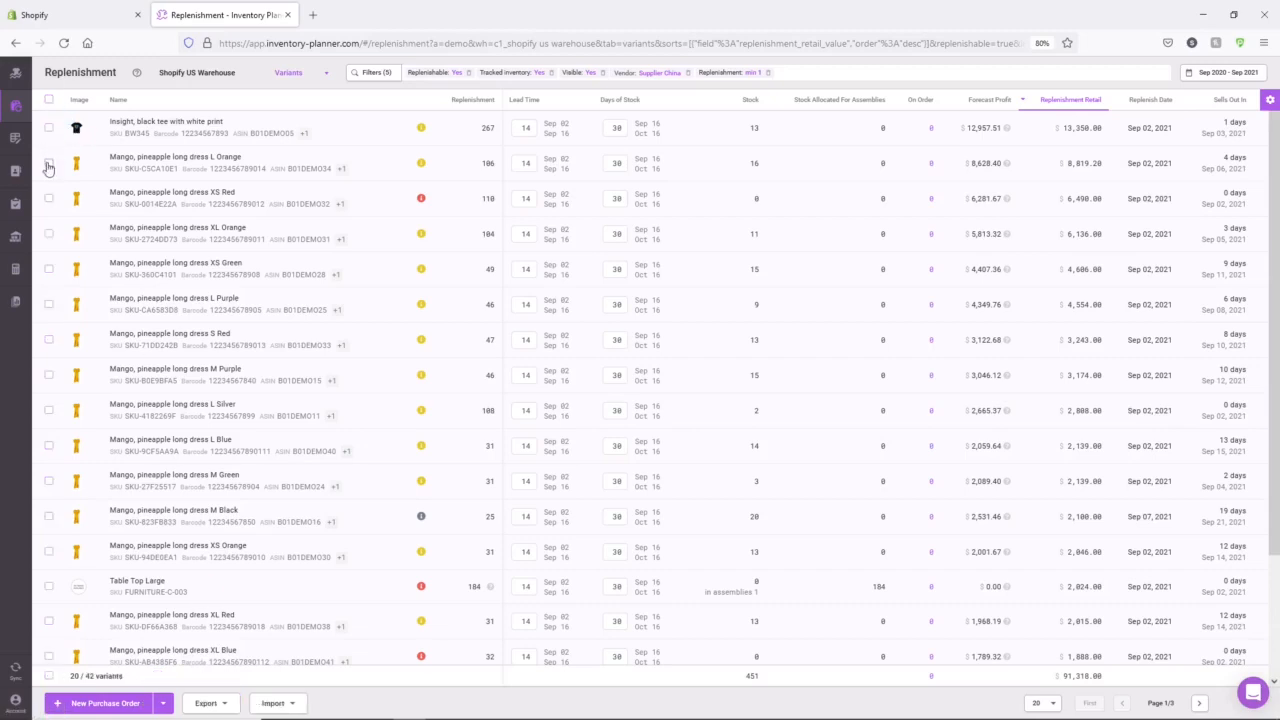
pyautogui.click(49, 198)
pyautogui.click(49, 236)
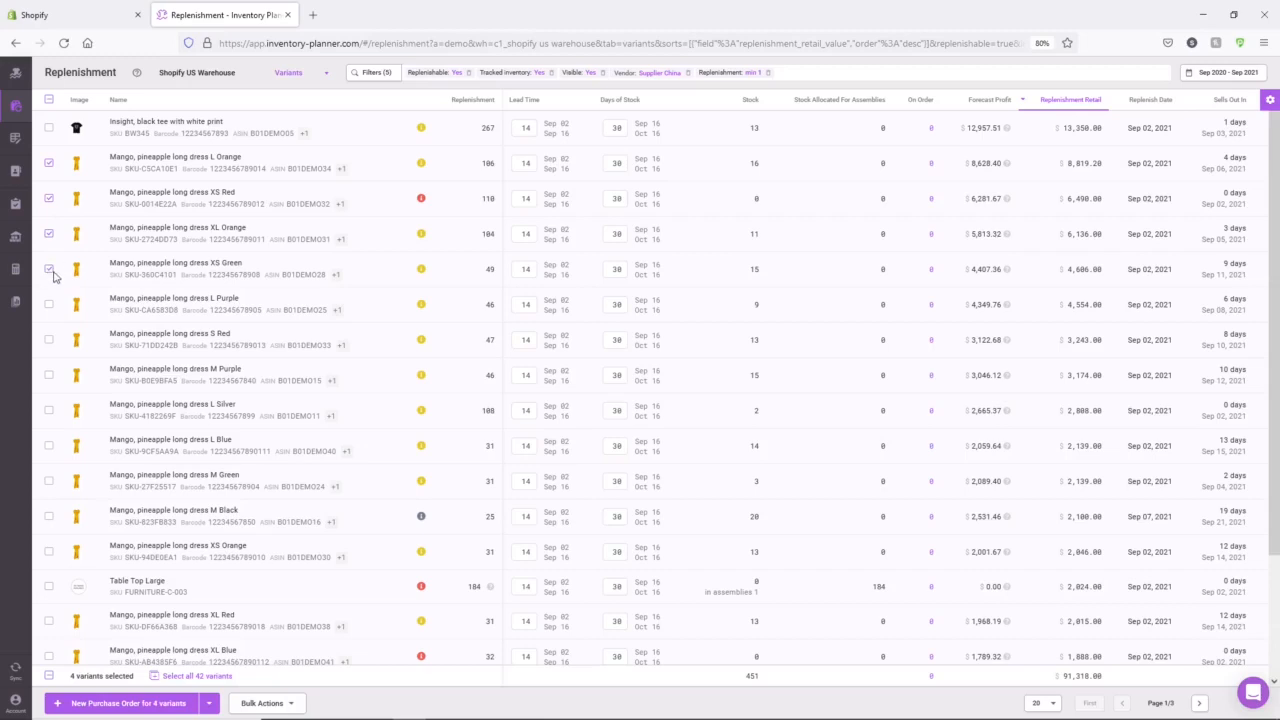
pyautogui.click(130, 705)
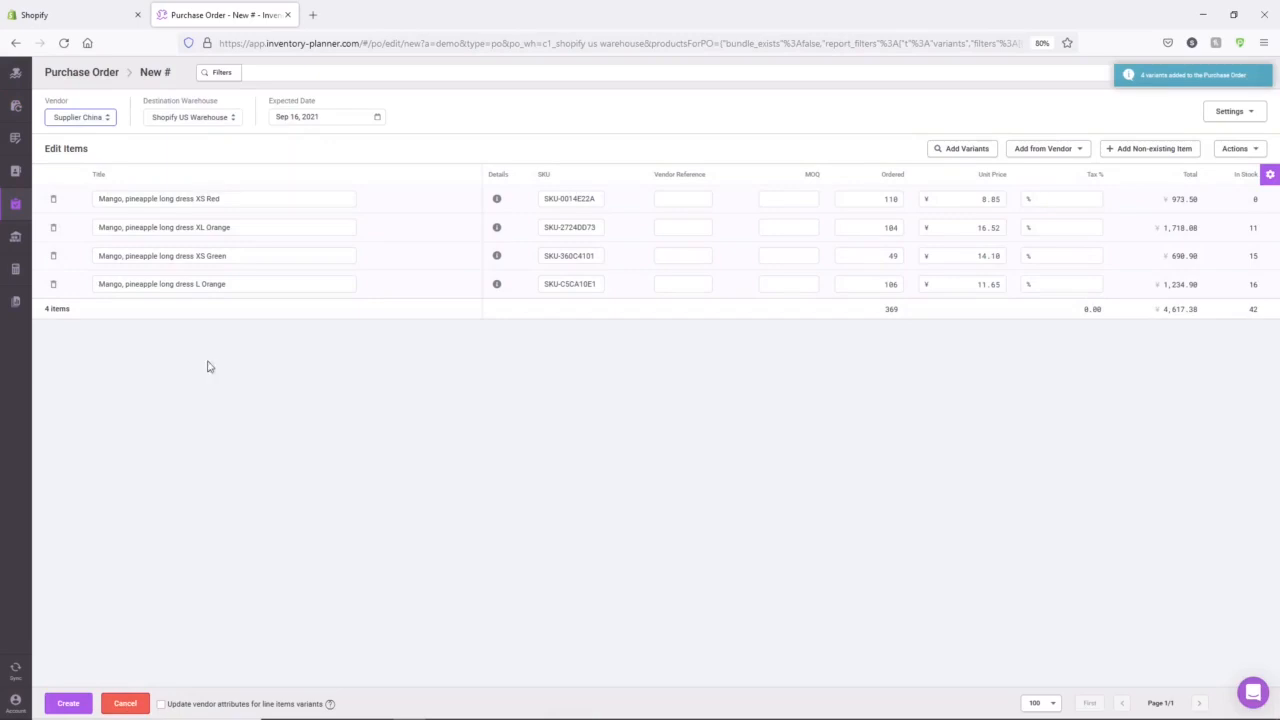
# Add the UOM and UOM Cases columns to the purchase order's item table
pyautogui.click(1270, 175)
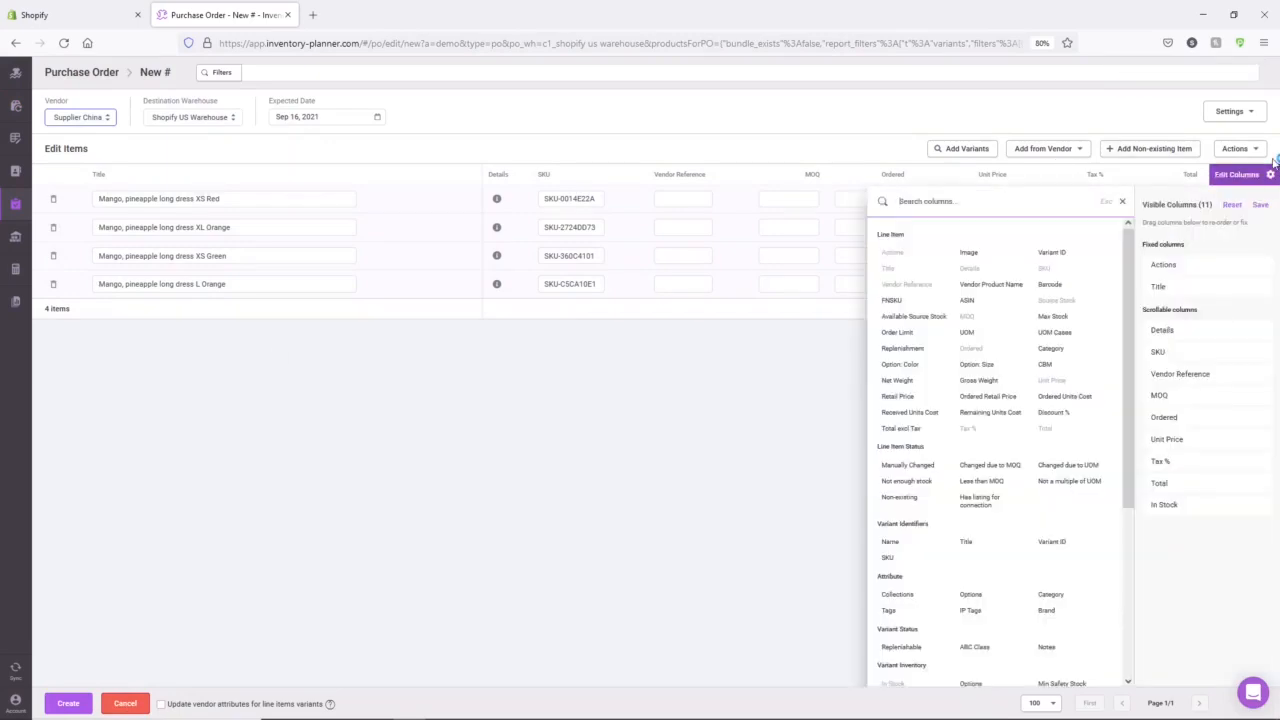
pyautogui.write('uom')
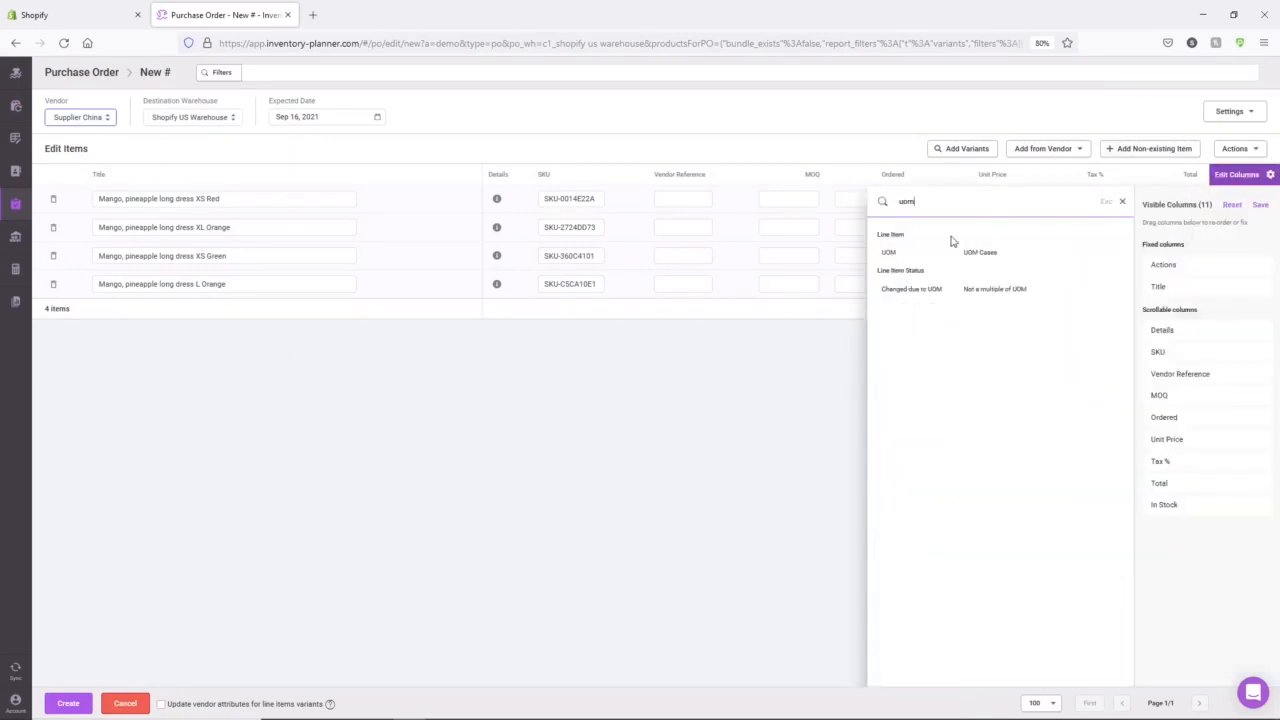
pyautogui.click(911, 252)
pyautogui.click(971, 254)
pyautogui.click(742, 393)
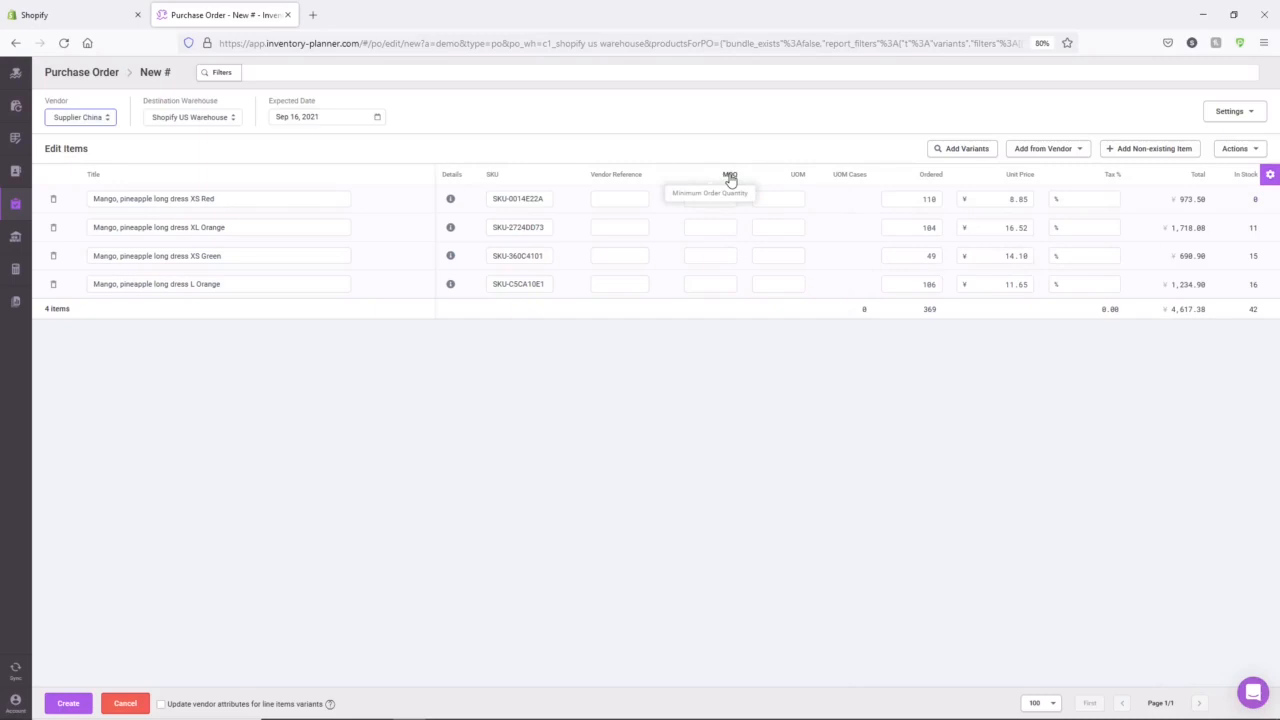
# Set the XS Red dress's UOM to 12 and enable updating vendor attributes for line item variants
pyautogui.click(784, 199)
pyautogui.write('12')
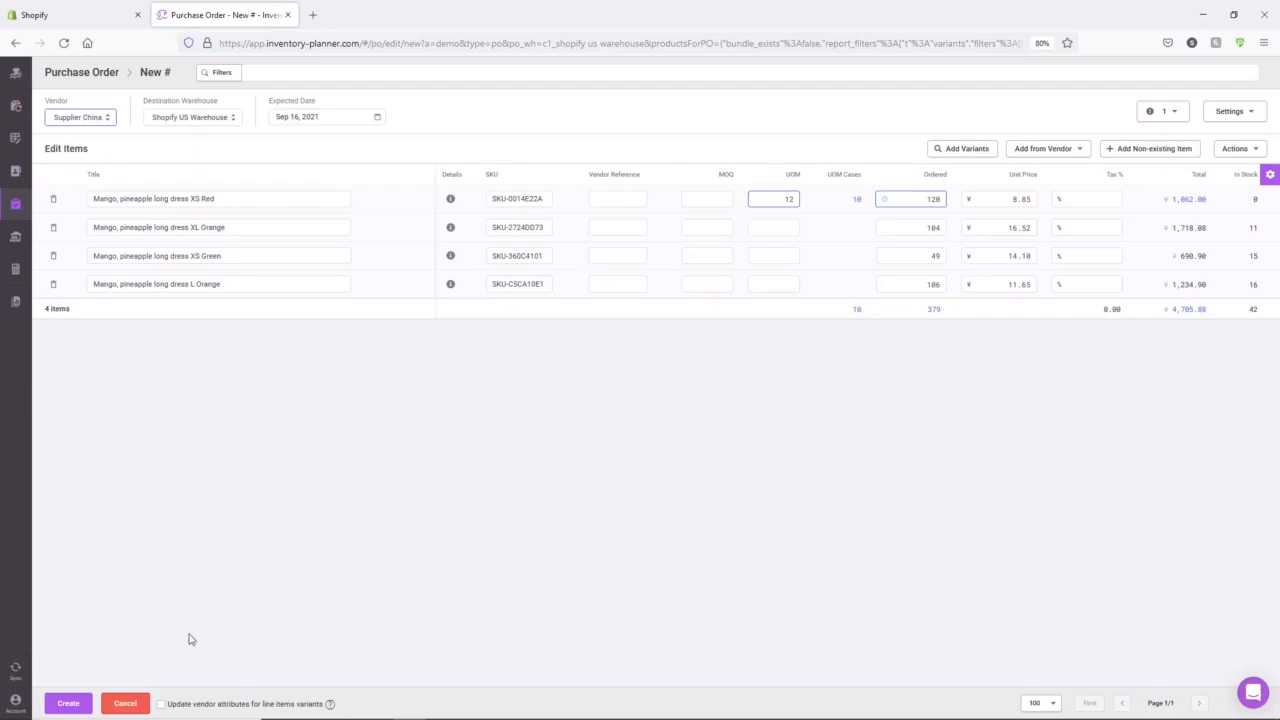
pyautogui.click(161, 705)
# Check the expected date calendar without picking another date, and create the purchase order
pyautogui.click(326, 116)
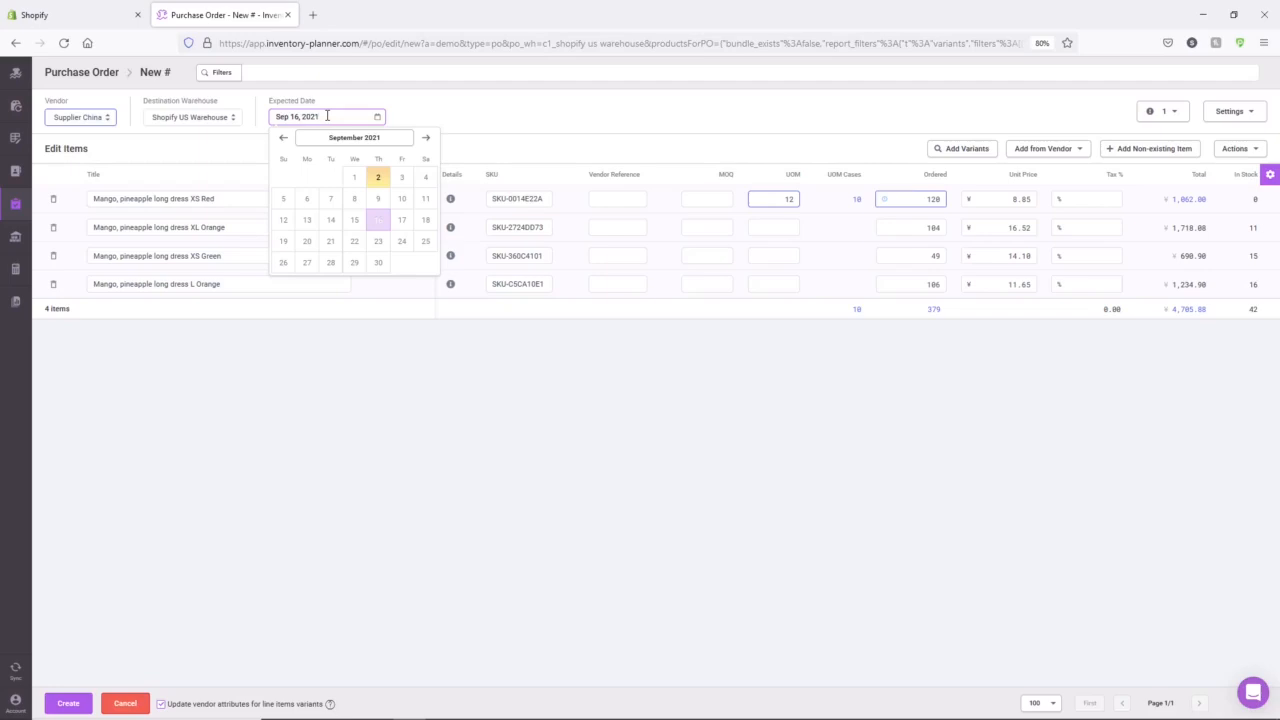
pyautogui.click(394, 362)
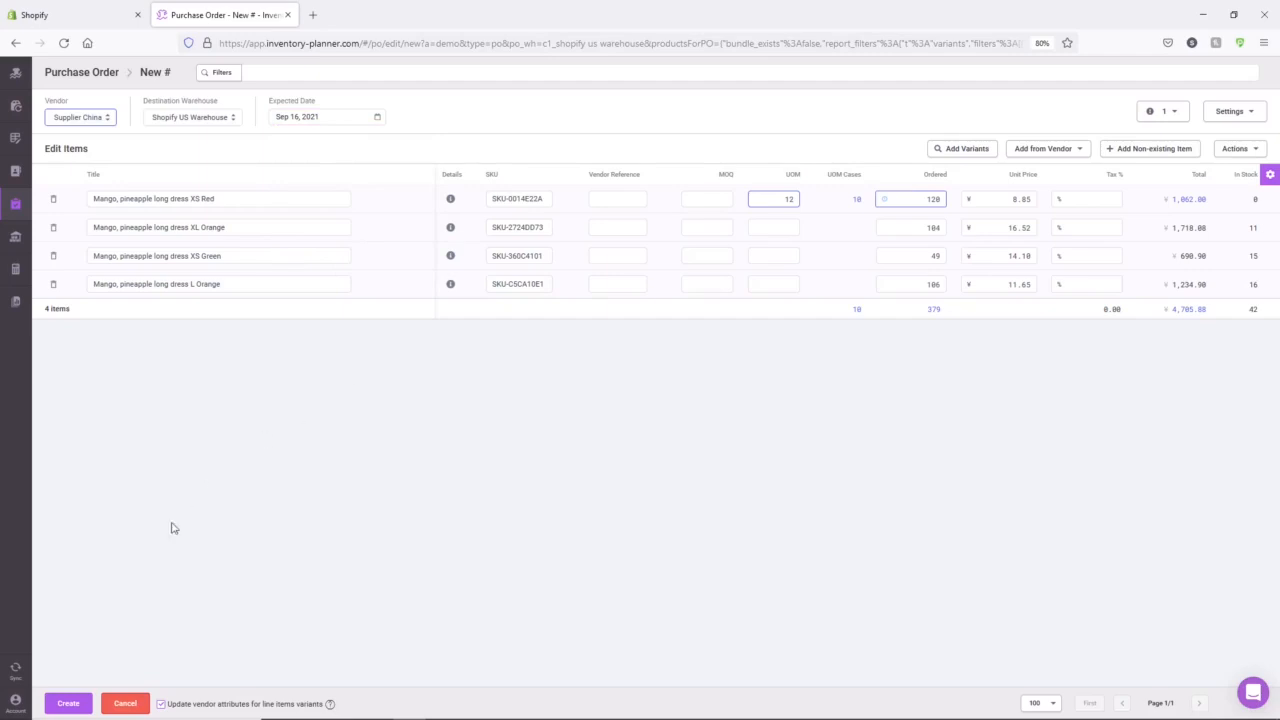
pyautogui.click(68, 705)
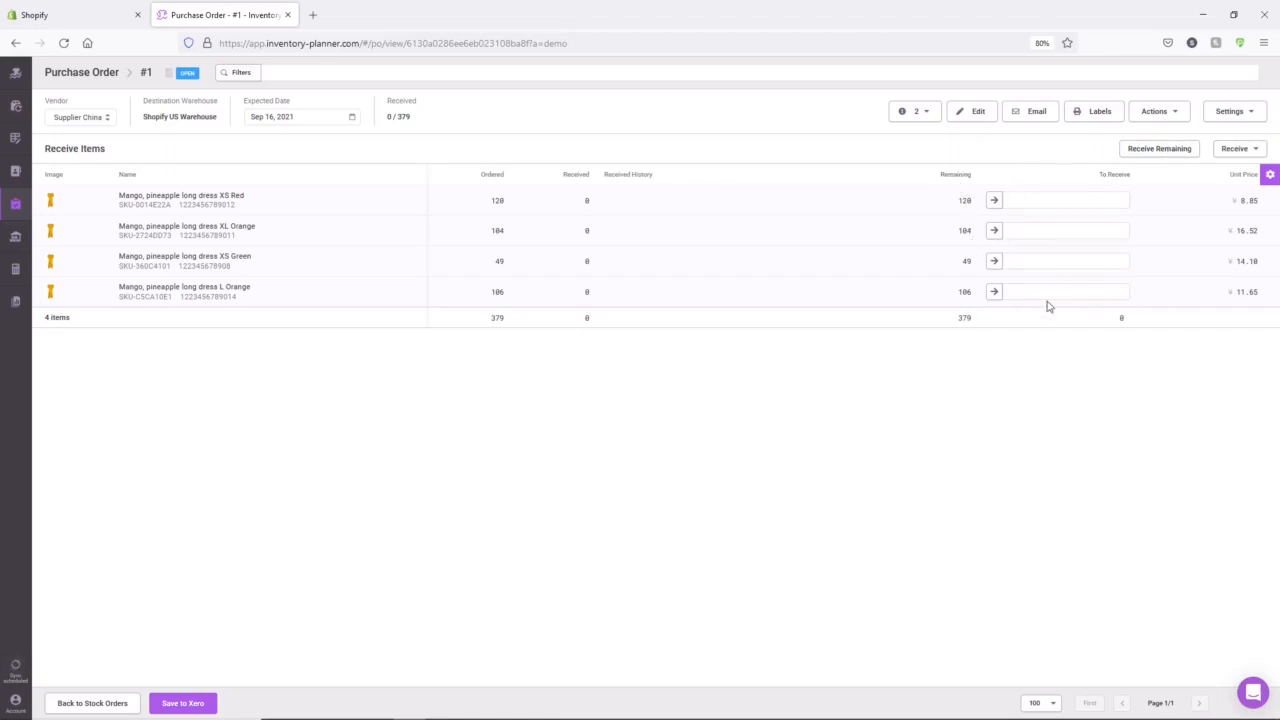
# Receive 120 units of the XS Red dress and 54 units of the XL Orange dress, and save the receipt
pyautogui.click(994, 201)
pyautogui.click(994, 231)
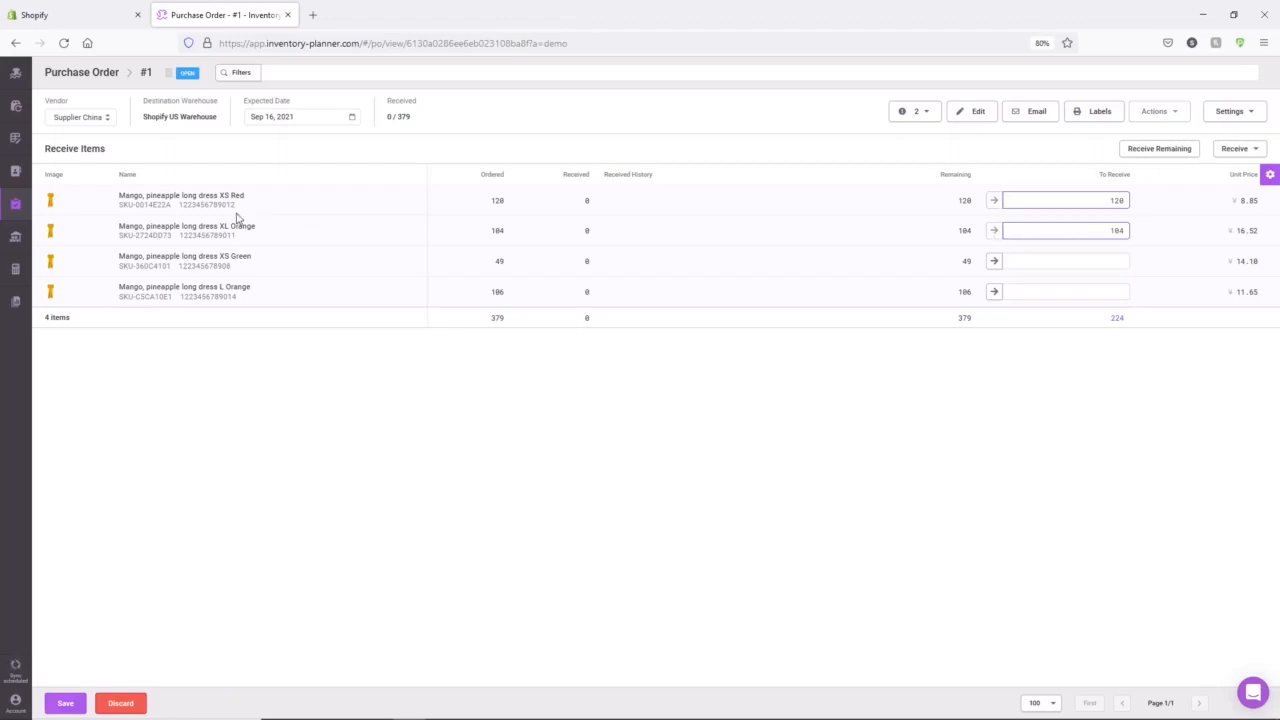
pyautogui.moveTo(1068, 231); pyautogui.dragTo(1151, 234)
pyautogui.write('54')
pyautogui.click(66, 704)
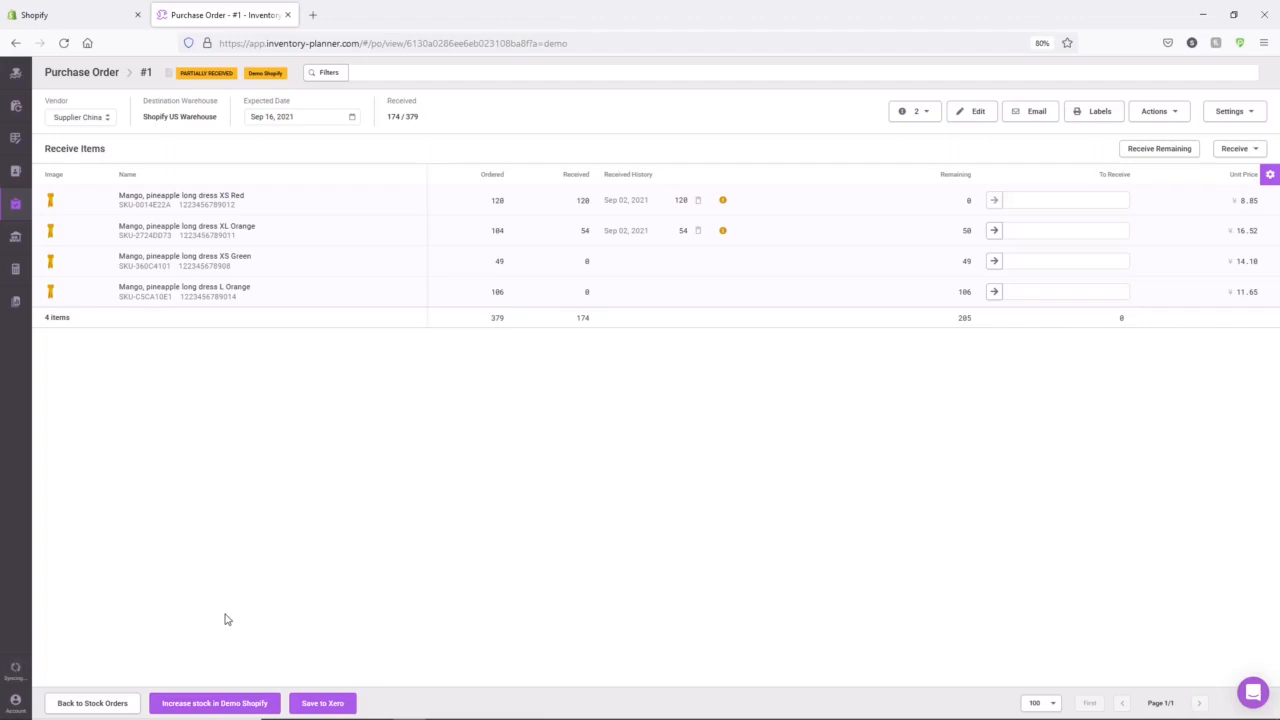
# Check the available statuses in the purchase order's settings without changing the current one
pyautogui.click(1232, 112)
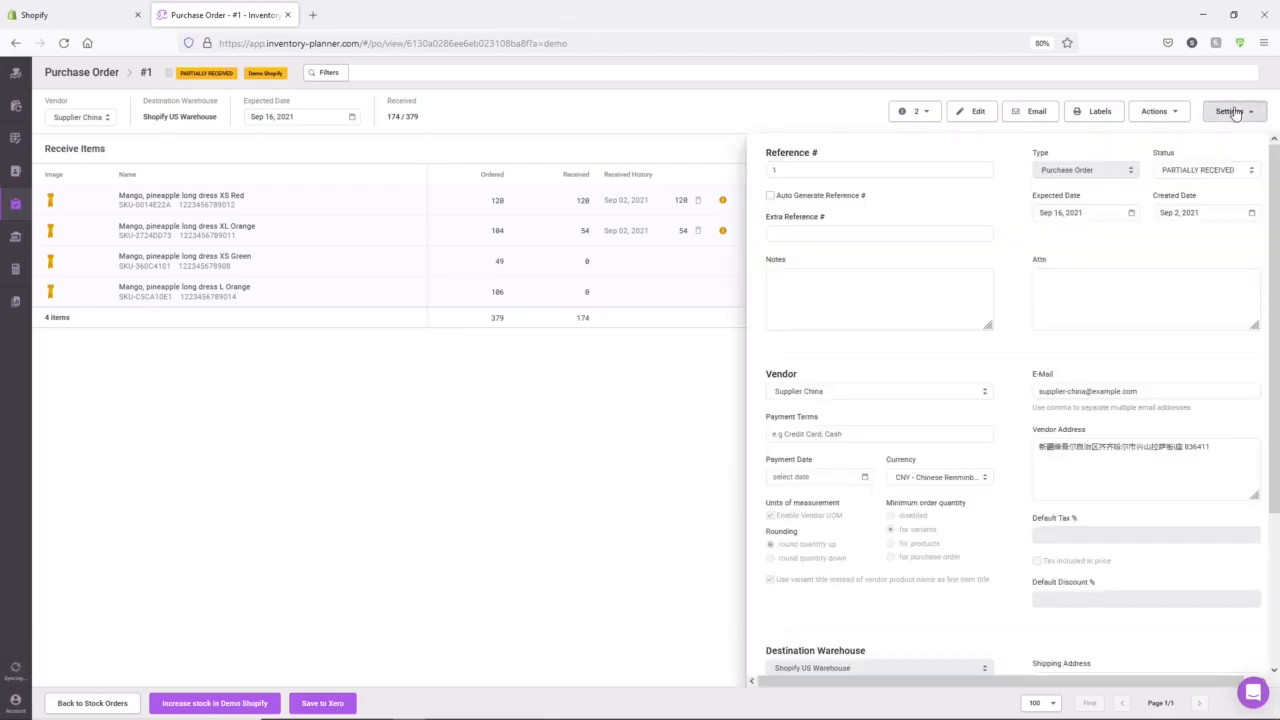
pyautogui.click(1200, 170)
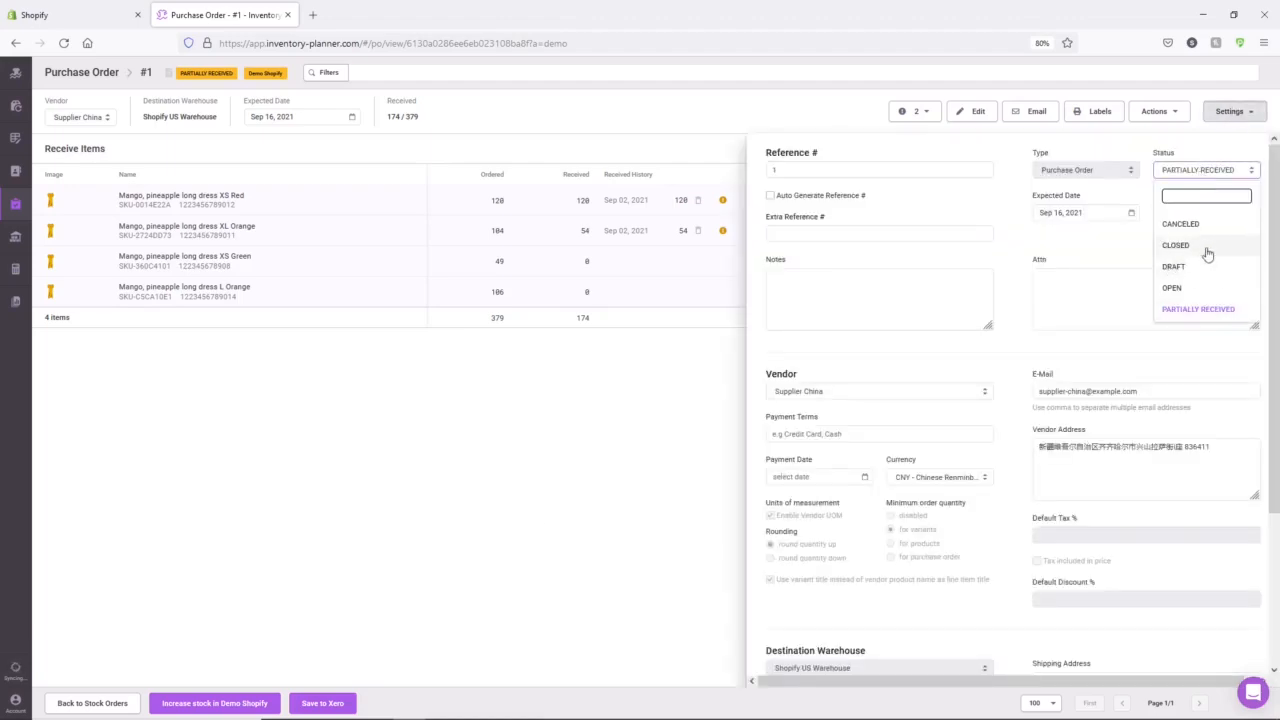
pyautogui.click(610, 368)
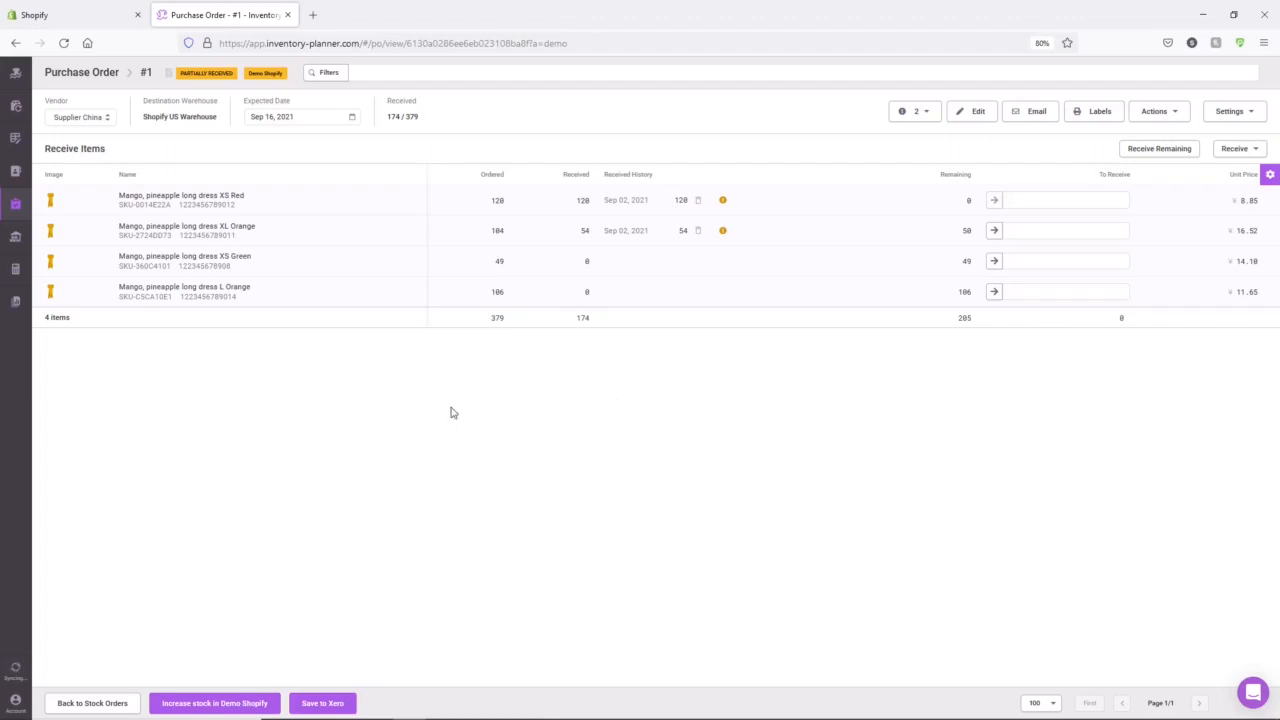
# Increase the Demo Shopify stock for both received dress variants, then set the purchase order's status to CLOSED and save it
pyautogui.click(215, 704)
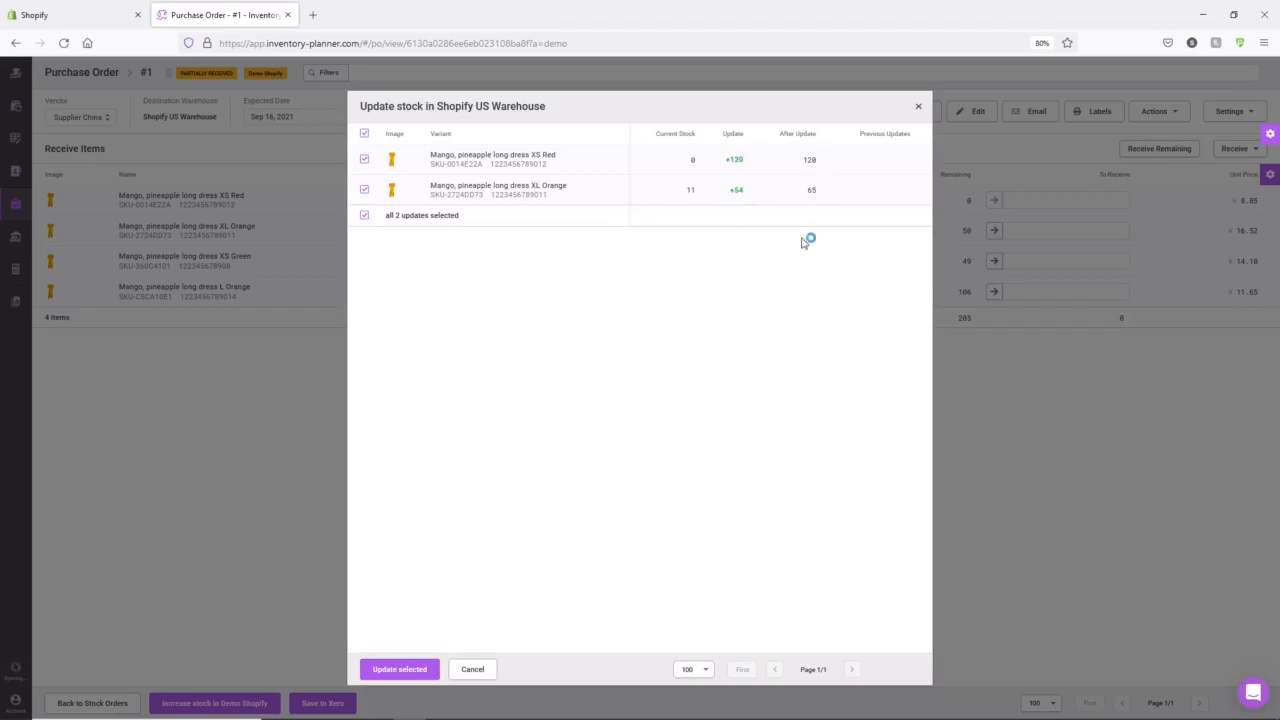
pyautogui.click(400, 669)
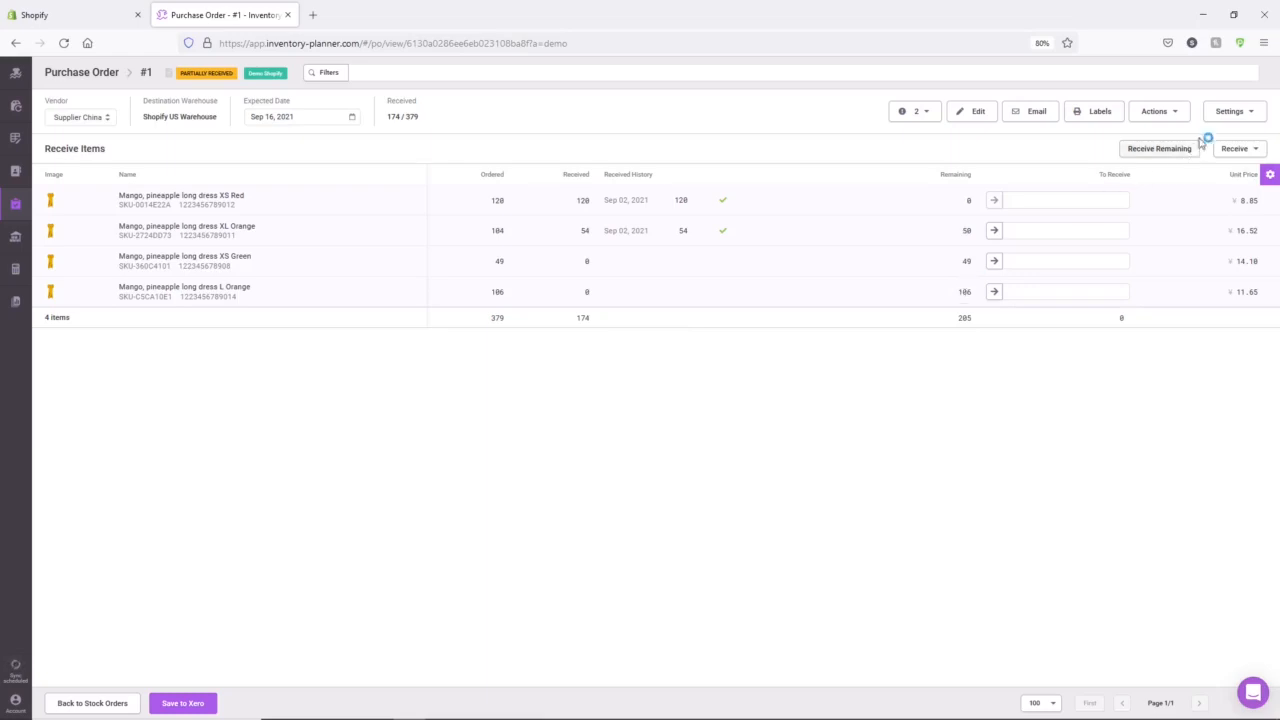
pyautogui.click(1227, 113)
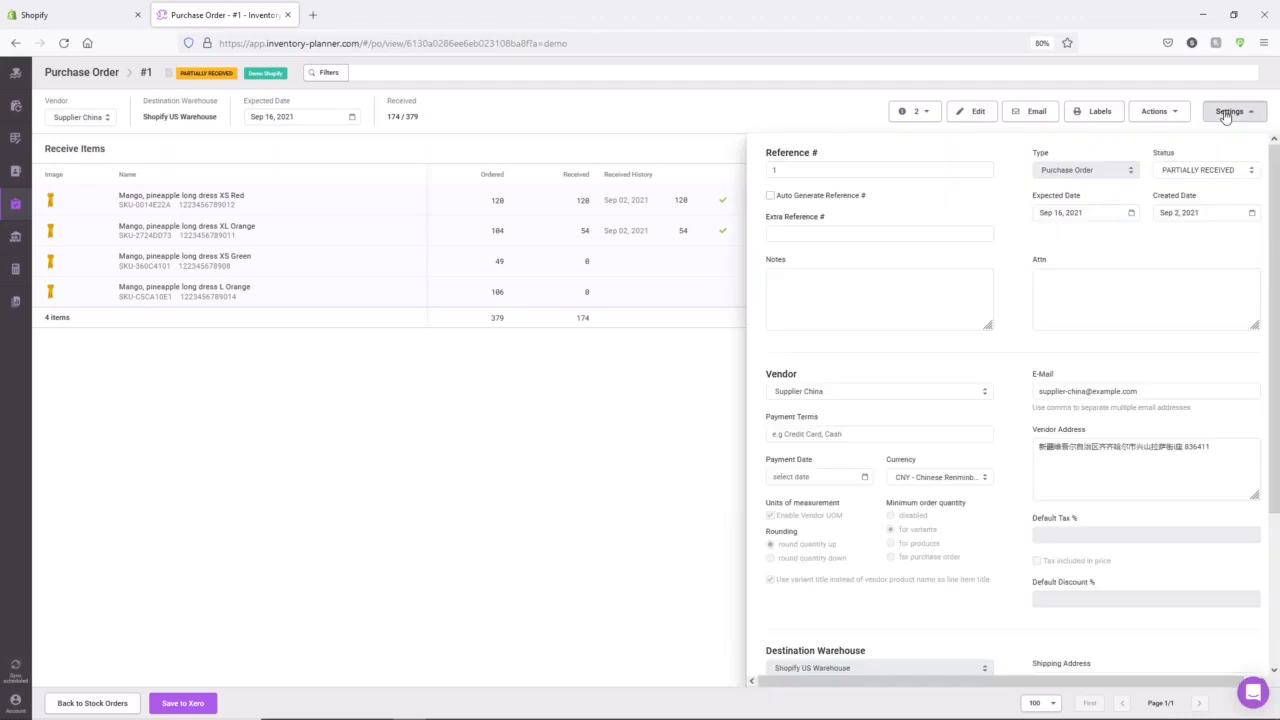
pyautogui.click(1186, 171)
pyautogui.click(1173, 247)
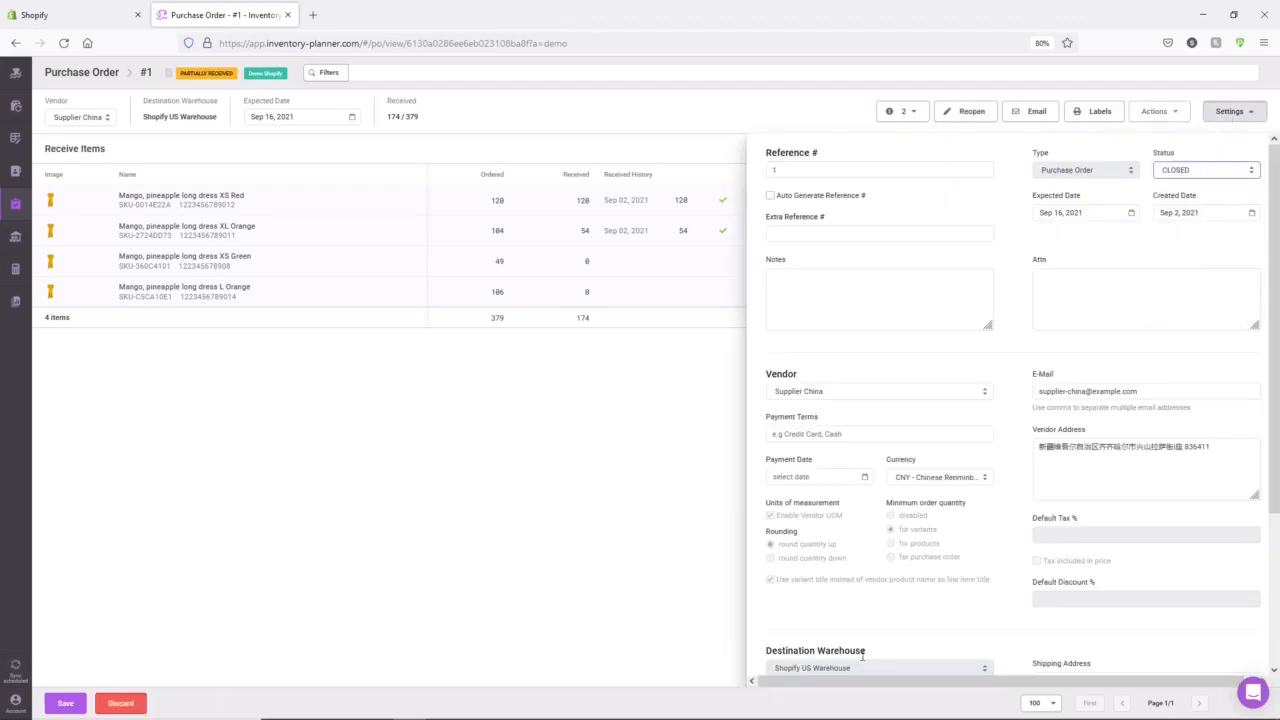
pyautogui.click(66, 705)
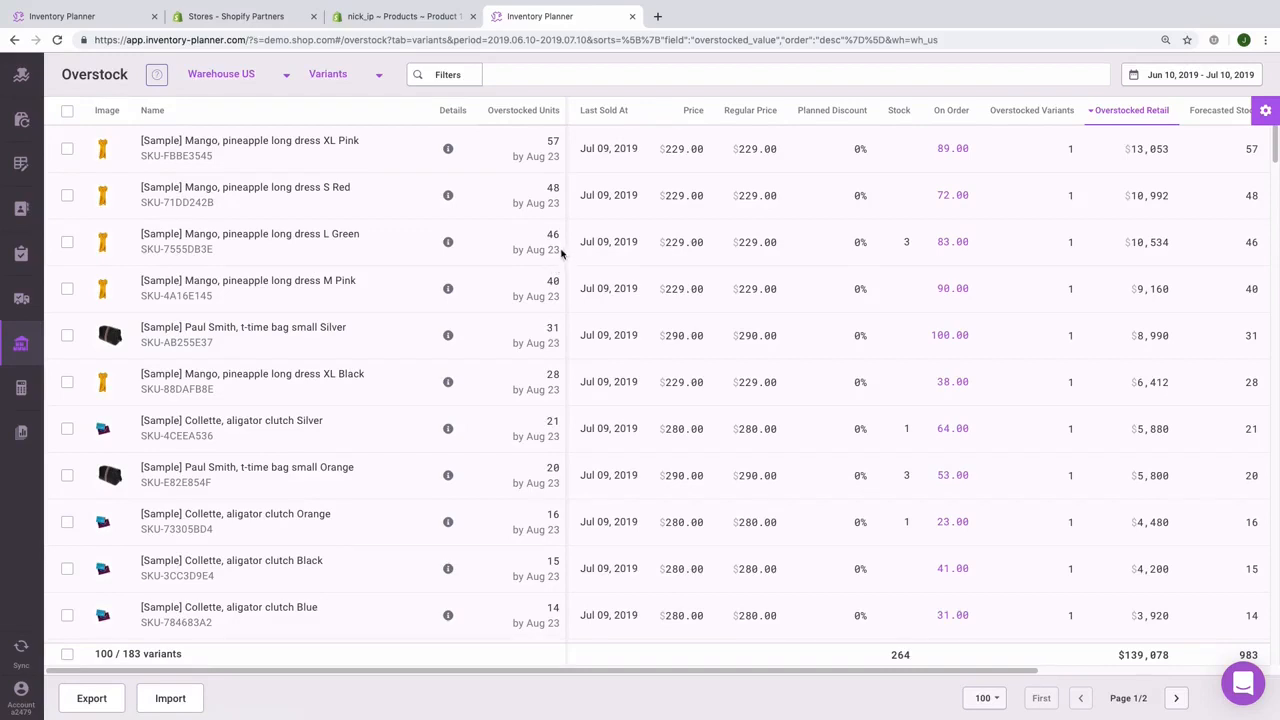
# Examine the overstocked units and overstocked retail values of the Warehouse US variants in the Overstock report
pyautogui.moveTo(561, 254); pyautogui.dragTo(527, 249)
pyautogui.click(522, 277)
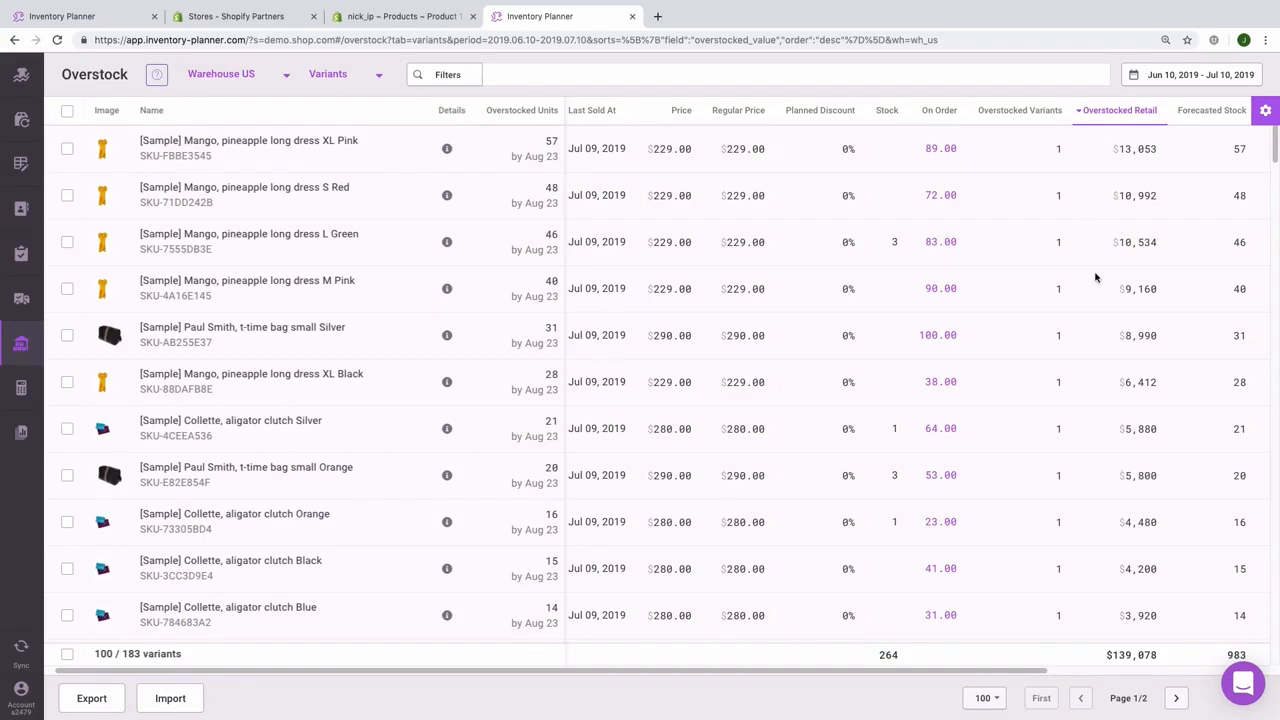
pyautogui.scroll(-10, 1095, 277)
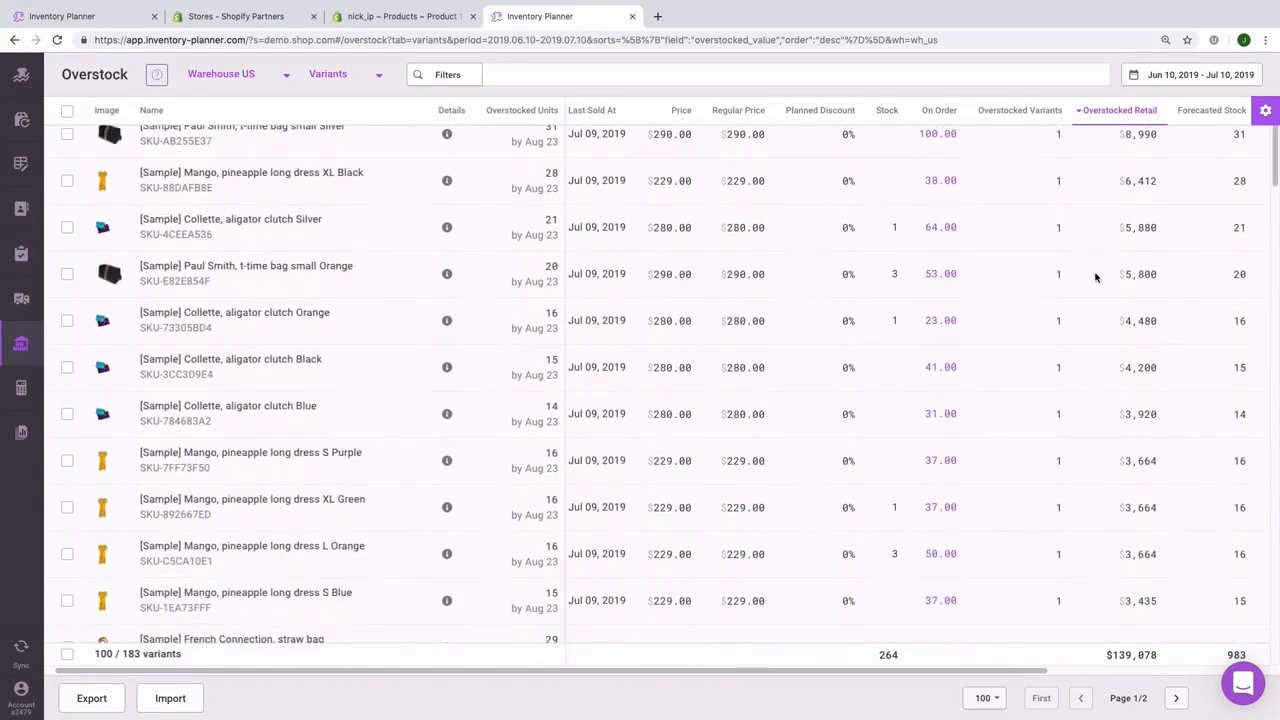
pyautogui.scroll(-10, 1095, 277)
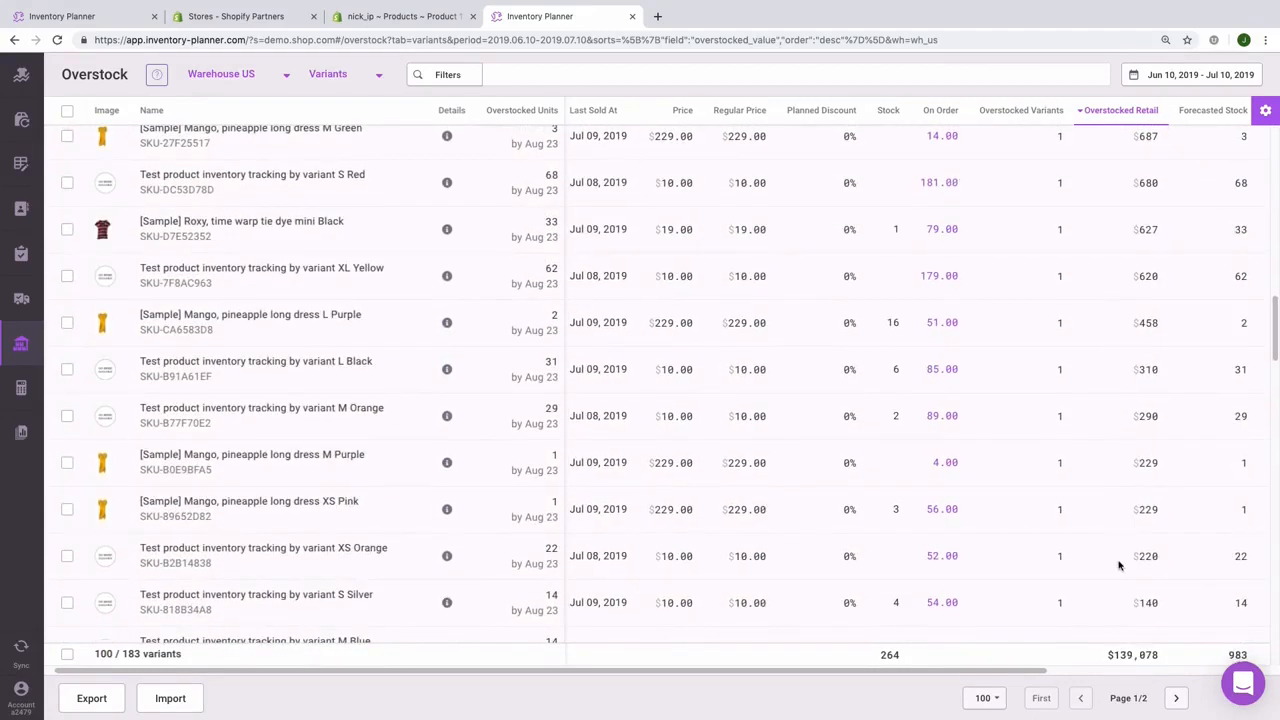
# Open the Inventory KPIs report and group it by Categories
pyautogui.click(21, 432)
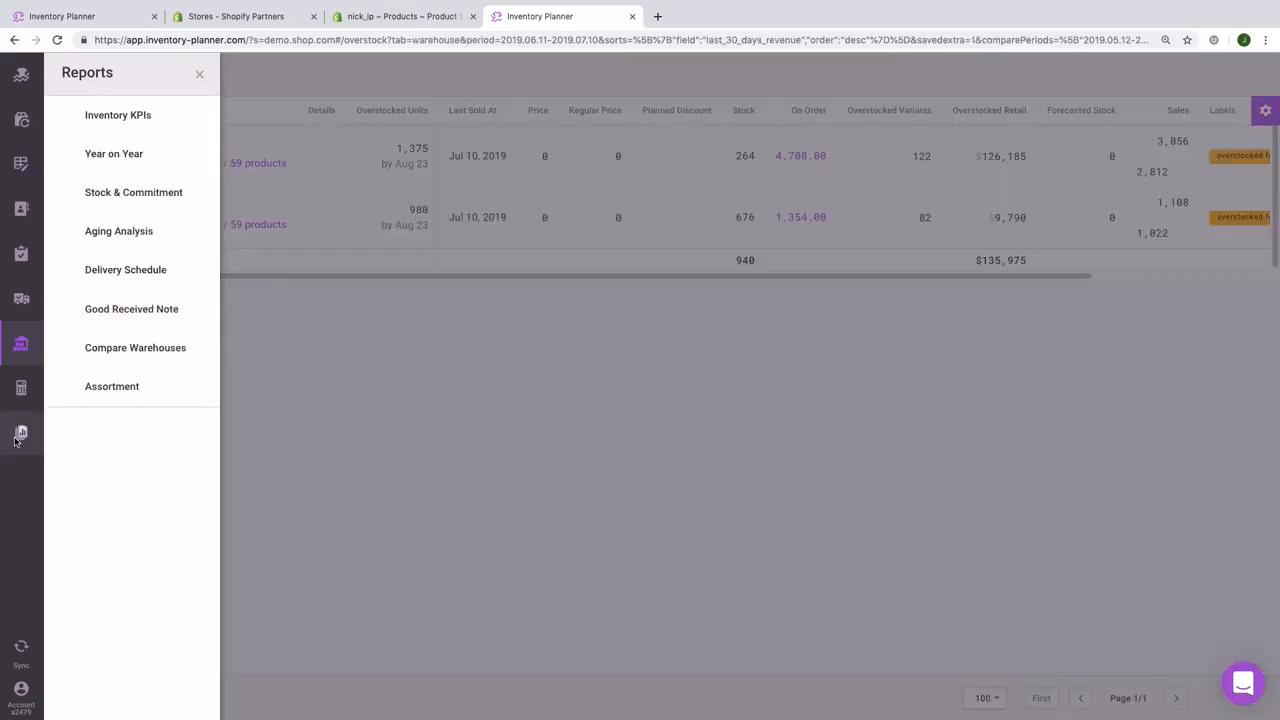
pyautogui.click(118, 115)
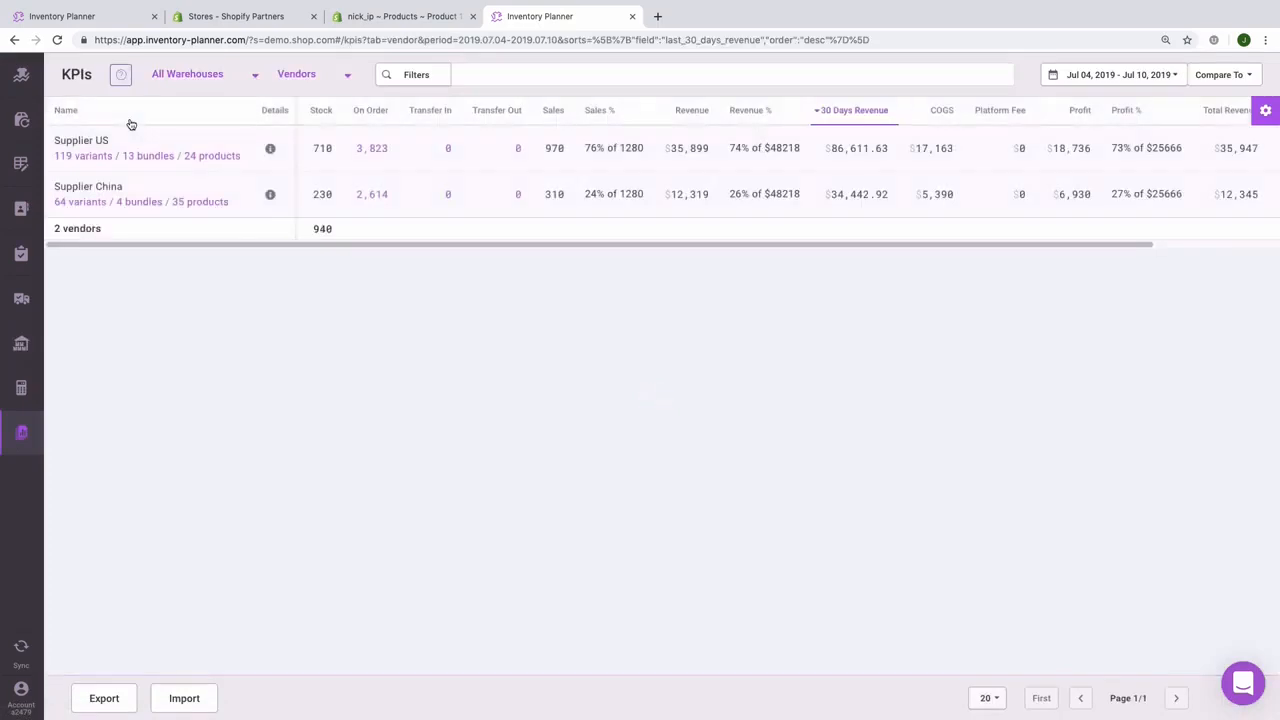
pyautogui.click(295, 76)
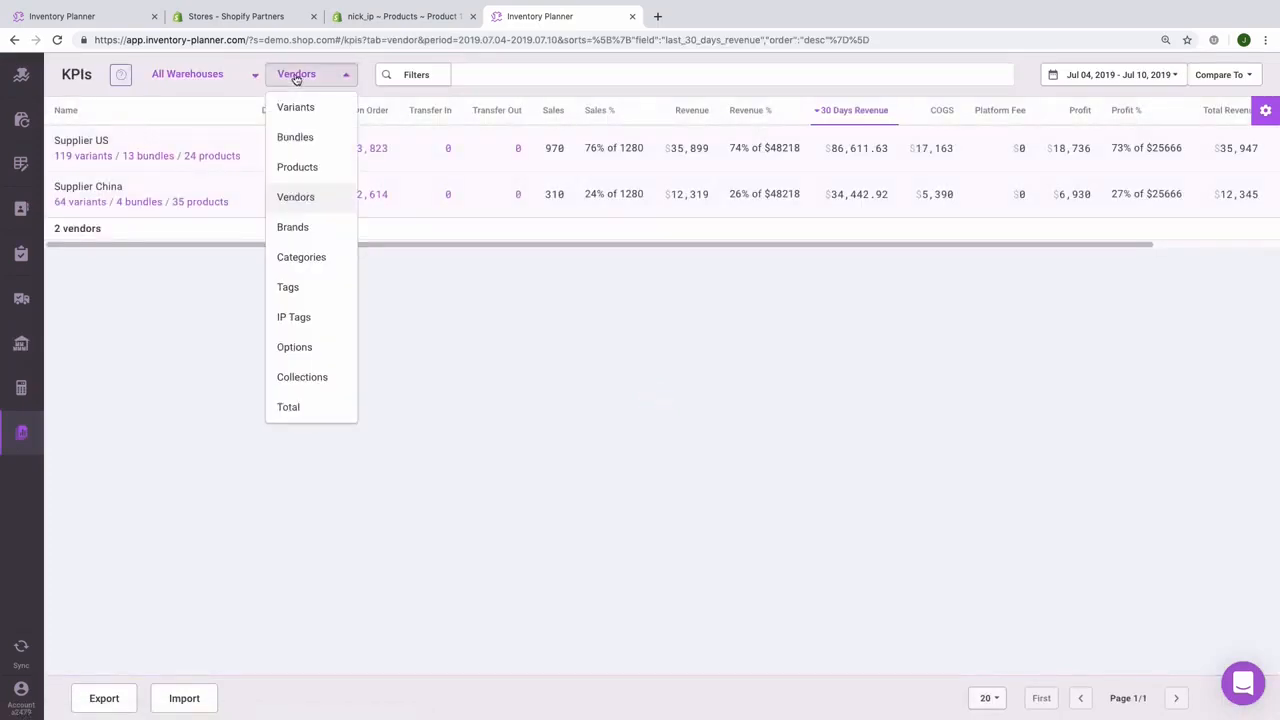
pyautogui.click(303, 258)
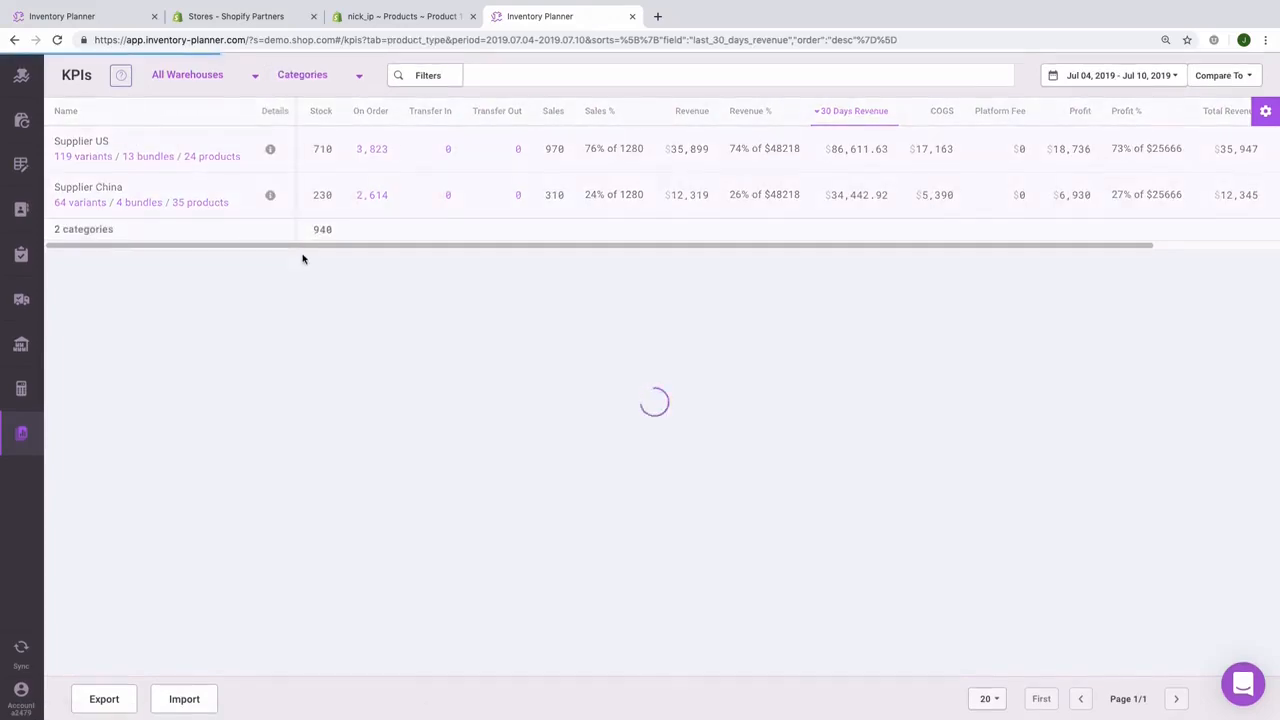
pyautogui.hscroll(1, 246, 262)
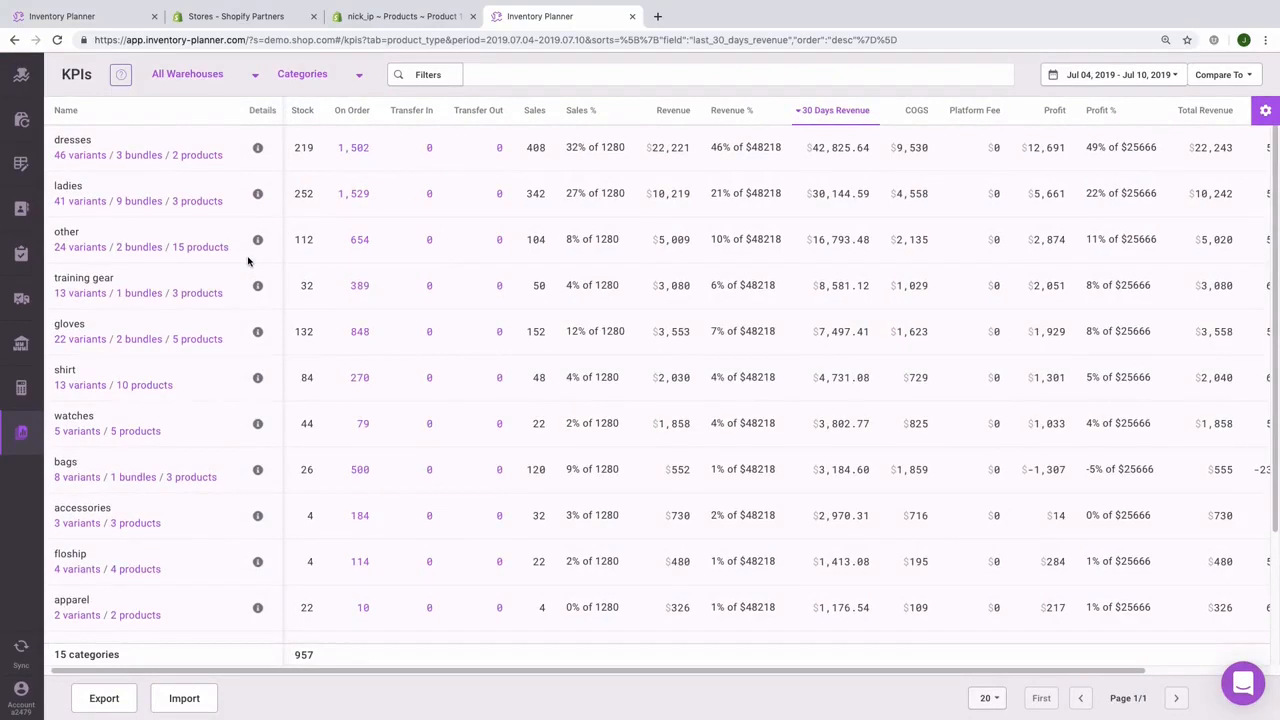
# Check the warehouse and grouping options of the KPIs report without changing either selection
pyautogui.click(190, 80)
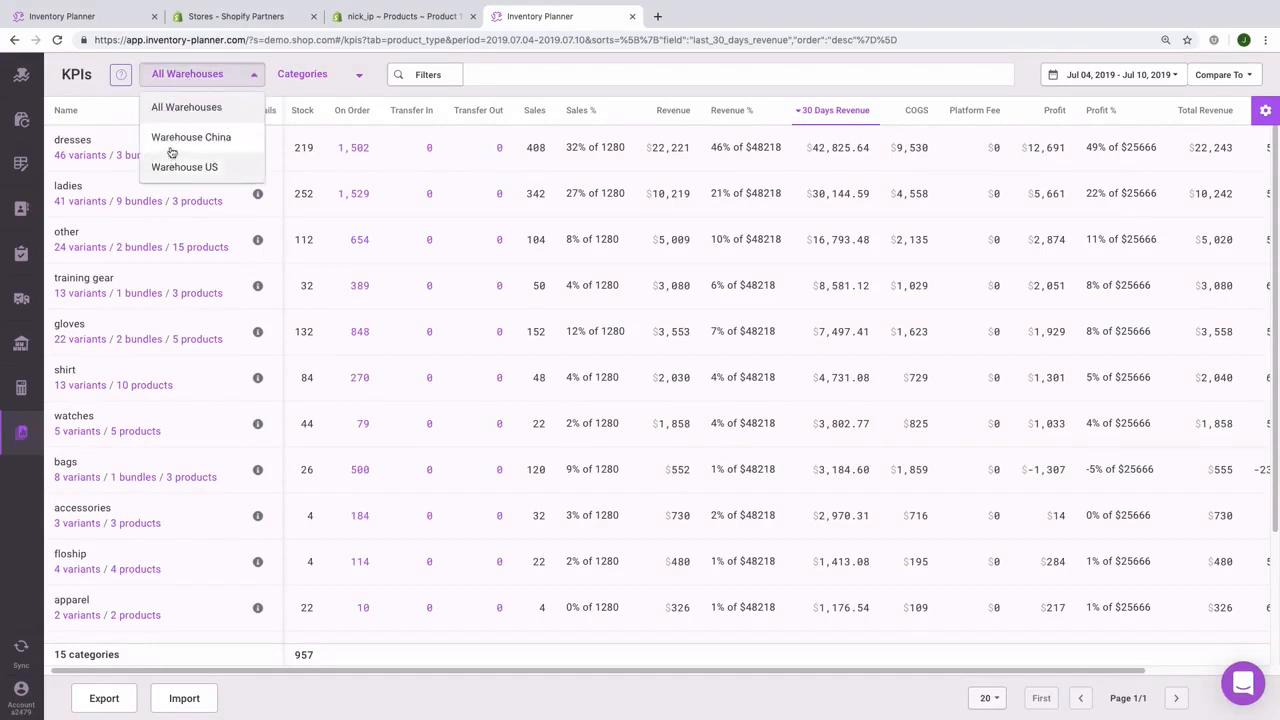
pyautogui.click(190, 80)
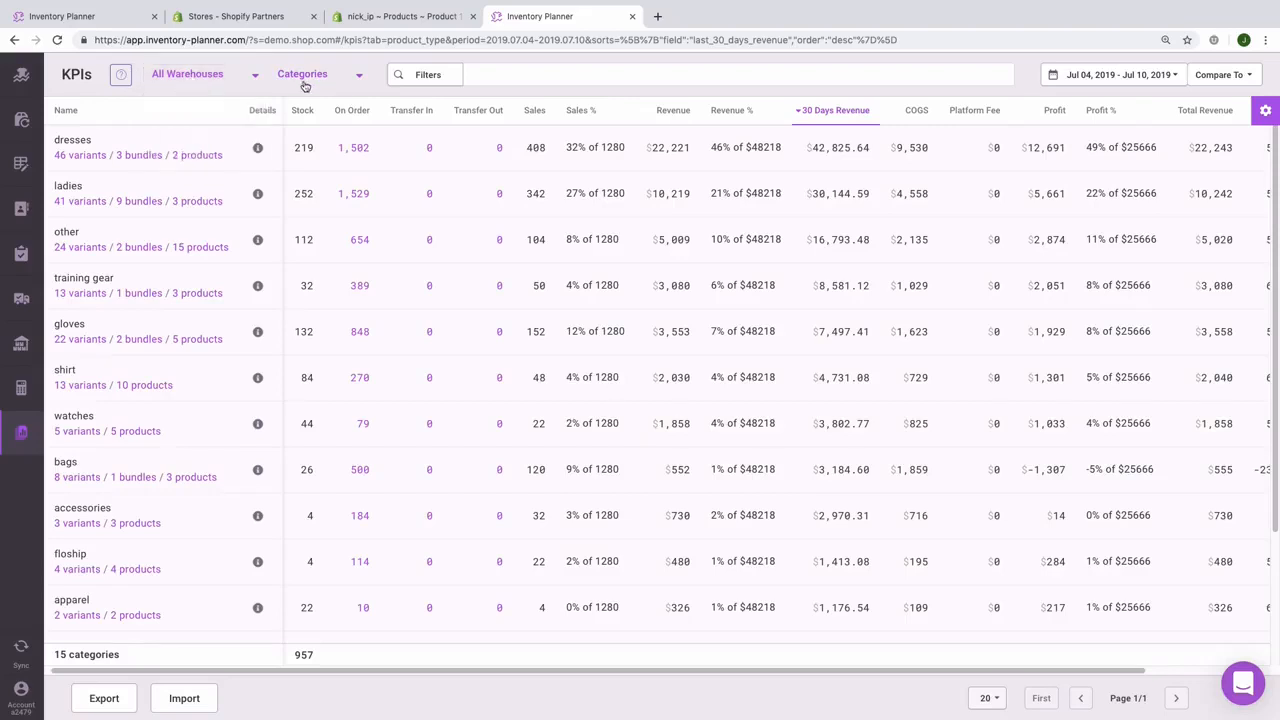
pyautogui.click(313, 80)
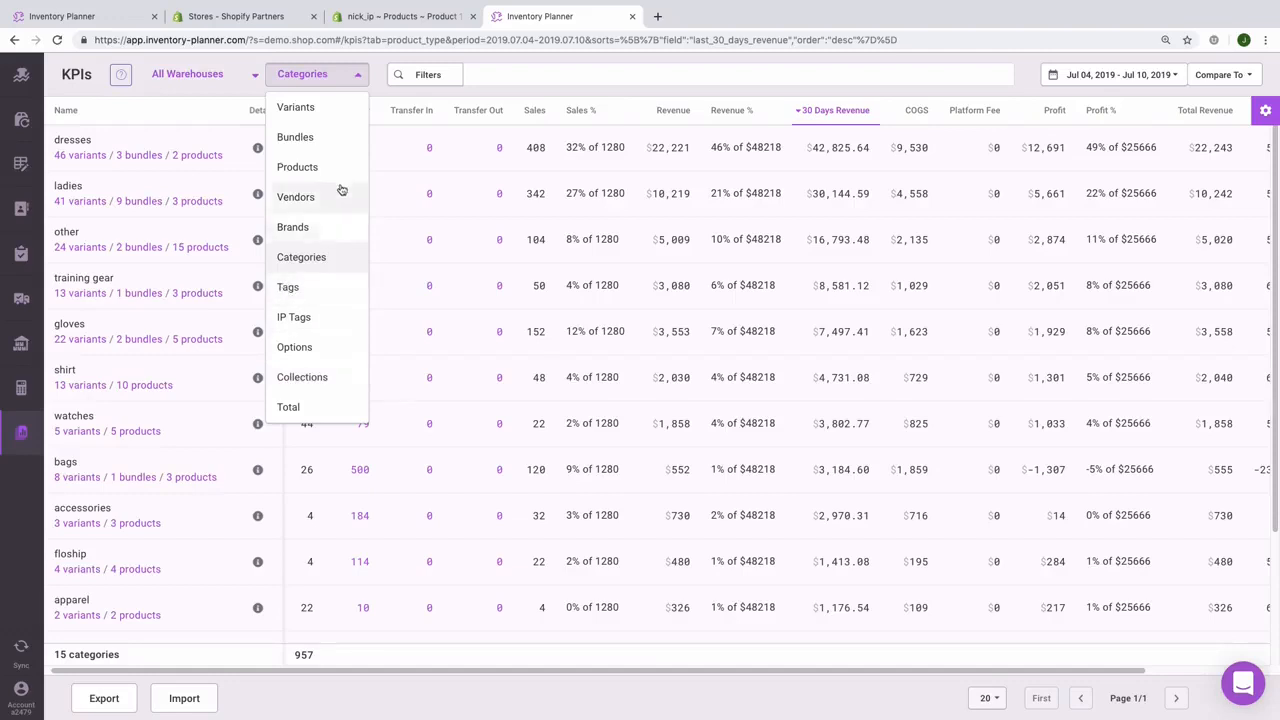
pyautogui.click(383, 355)
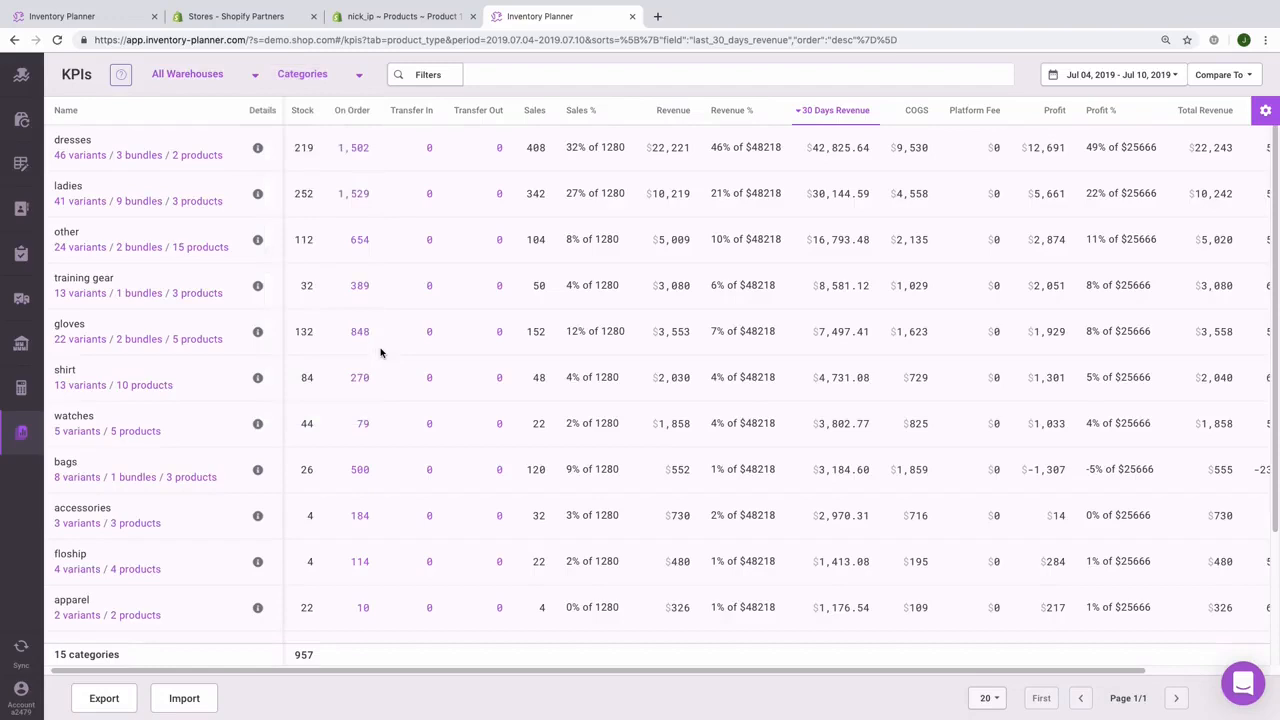
# Set the KPIs report period to the last 30 days and add May 12 – Jun 10, 2019 as comparison period
pyautogui.click(1105, 84)
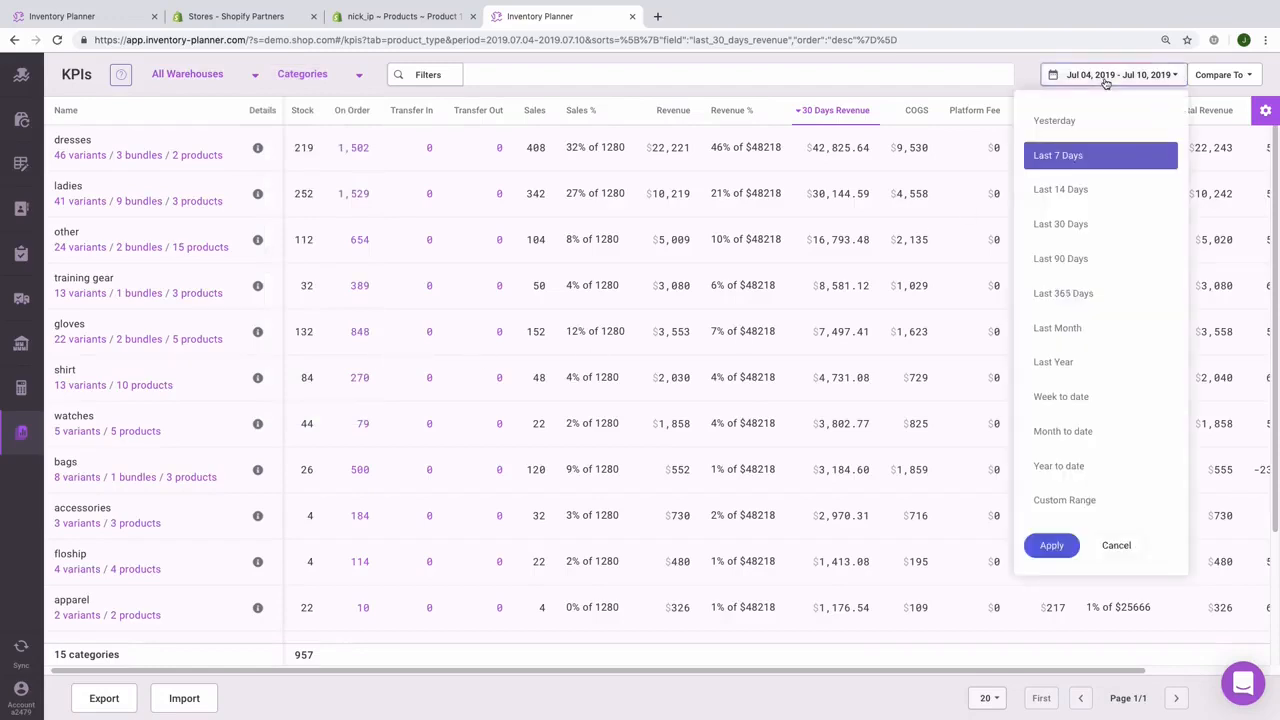
pyautogui.click(1058, 224)
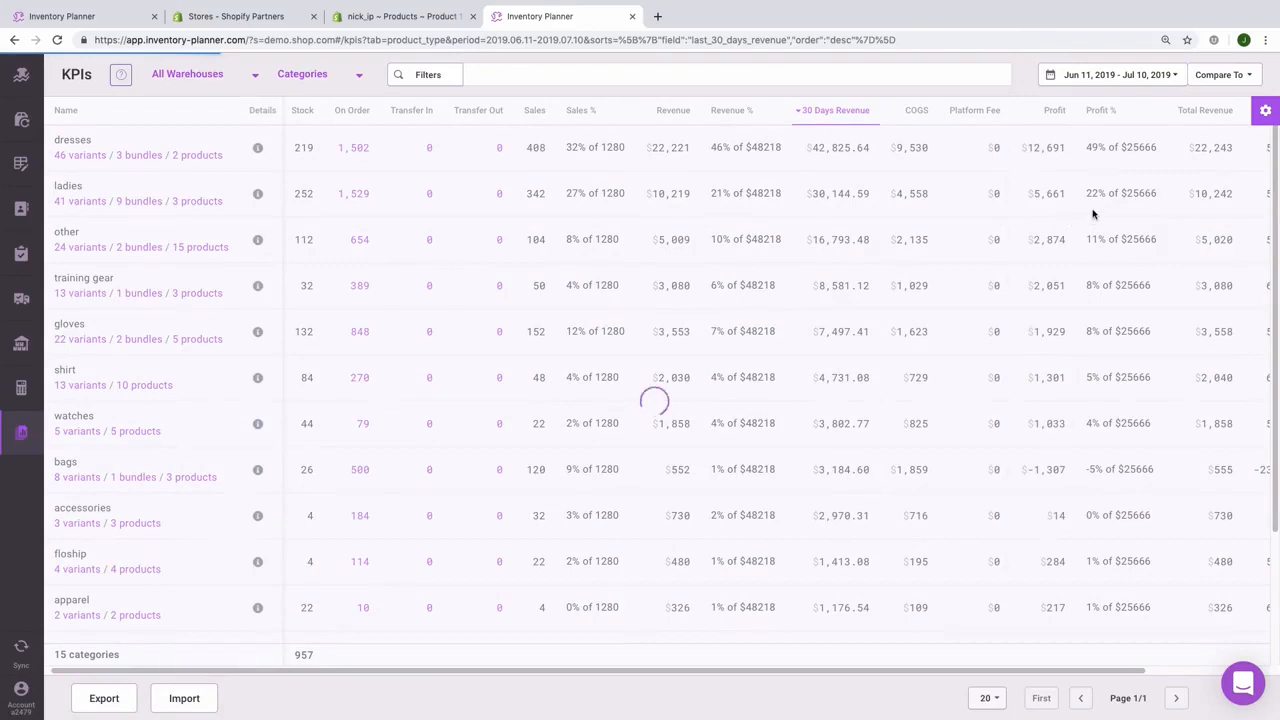
pyautogui.click(1207, 82)
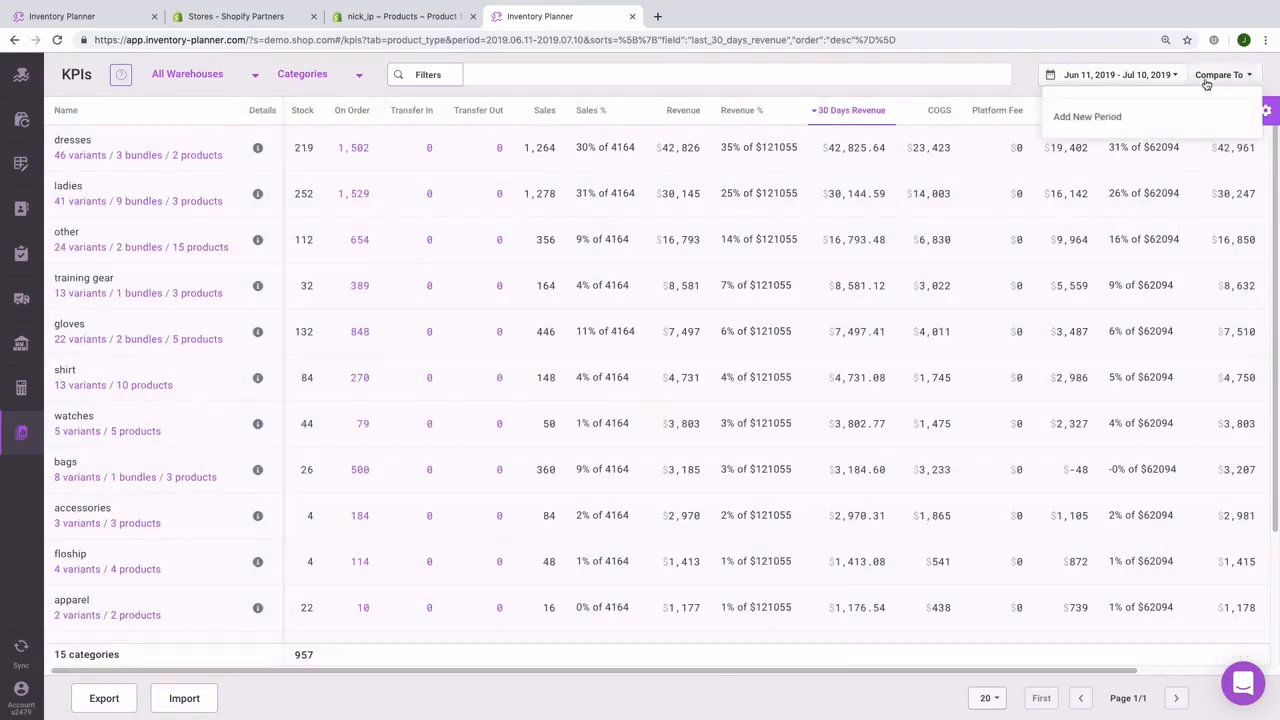
pyautogui.click(1090, 118)
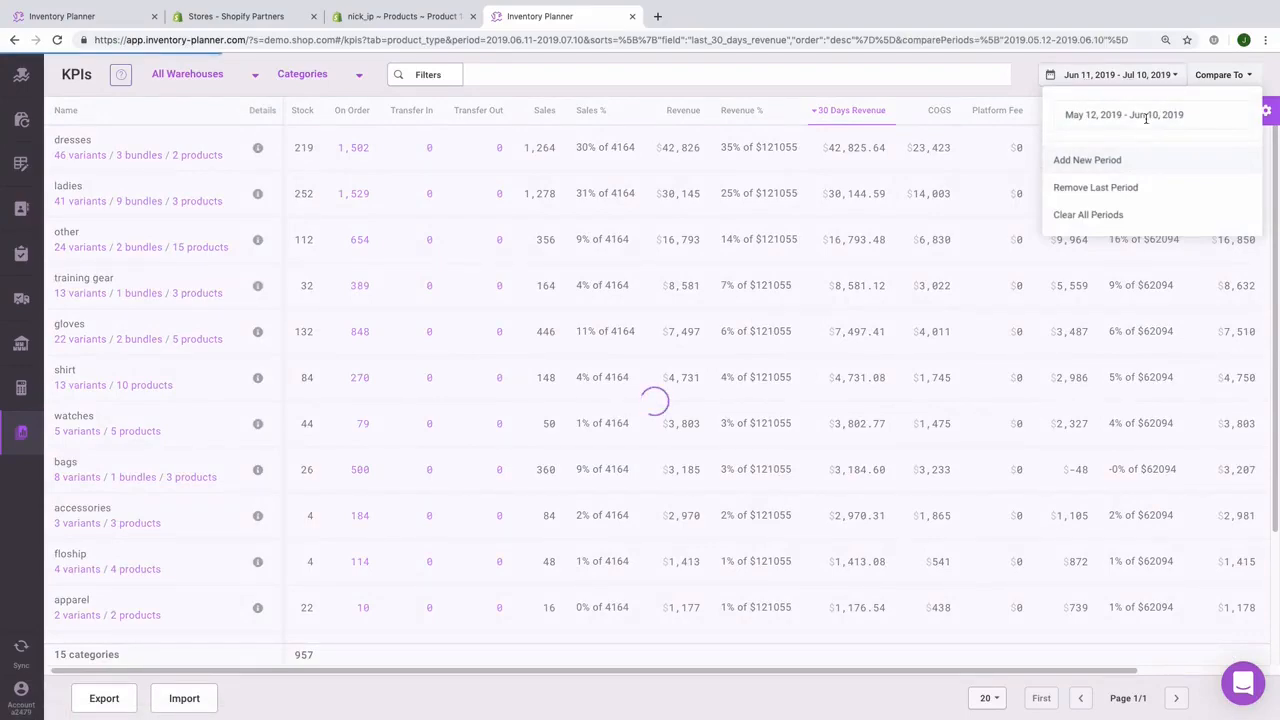
pyautogui.click(766, 250)
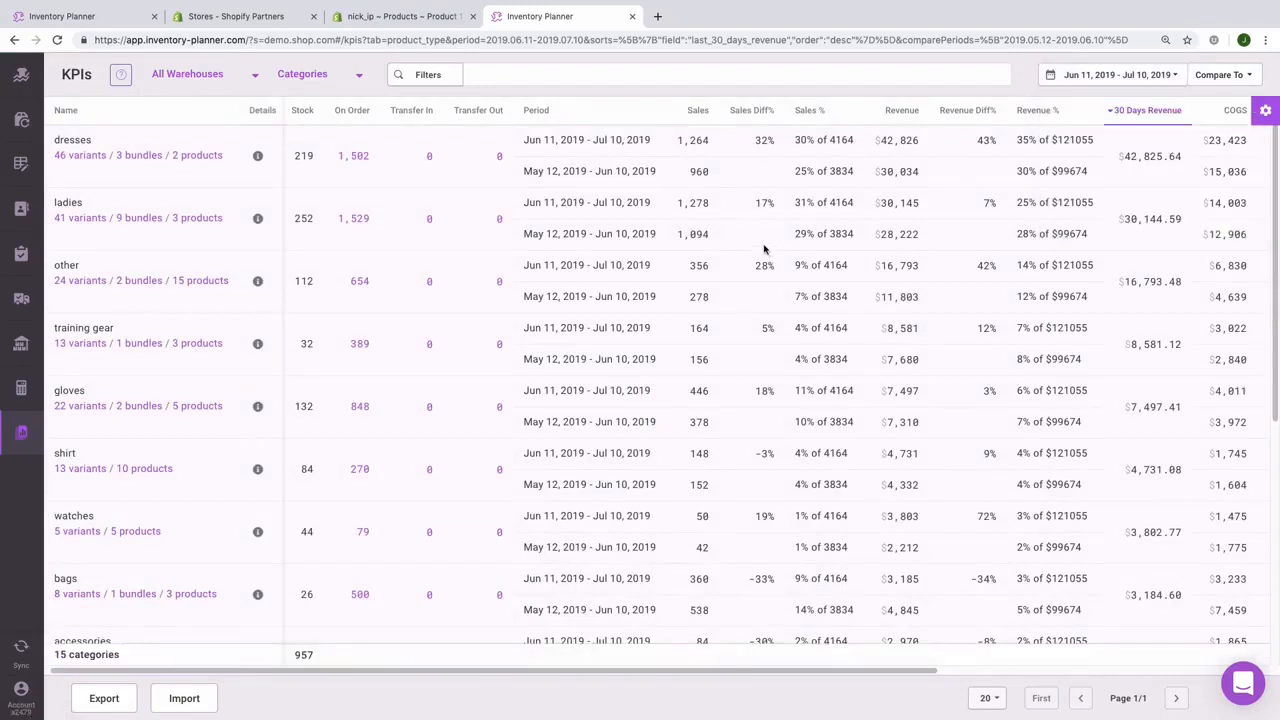
# Compare the dresses category's sales between the two periods and look through the other categories' differences
pyautogui.tripleClick(570, 171)
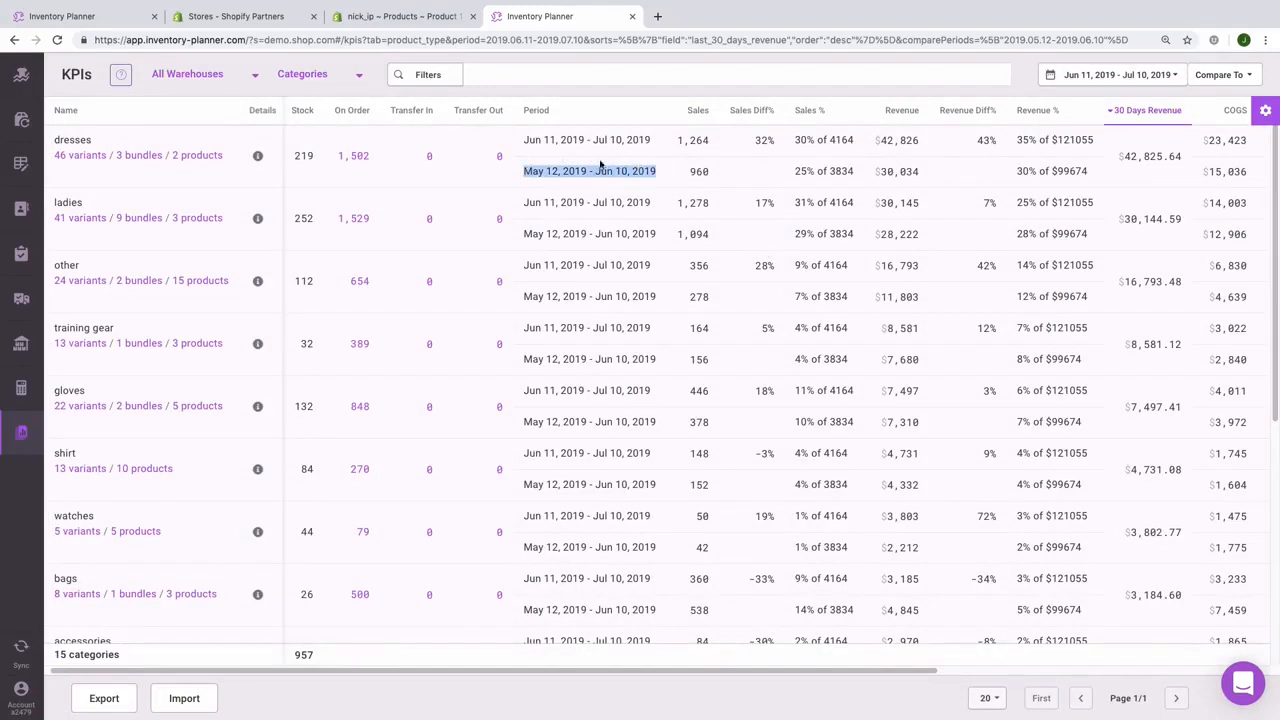
pyautogui.click(703, 143)
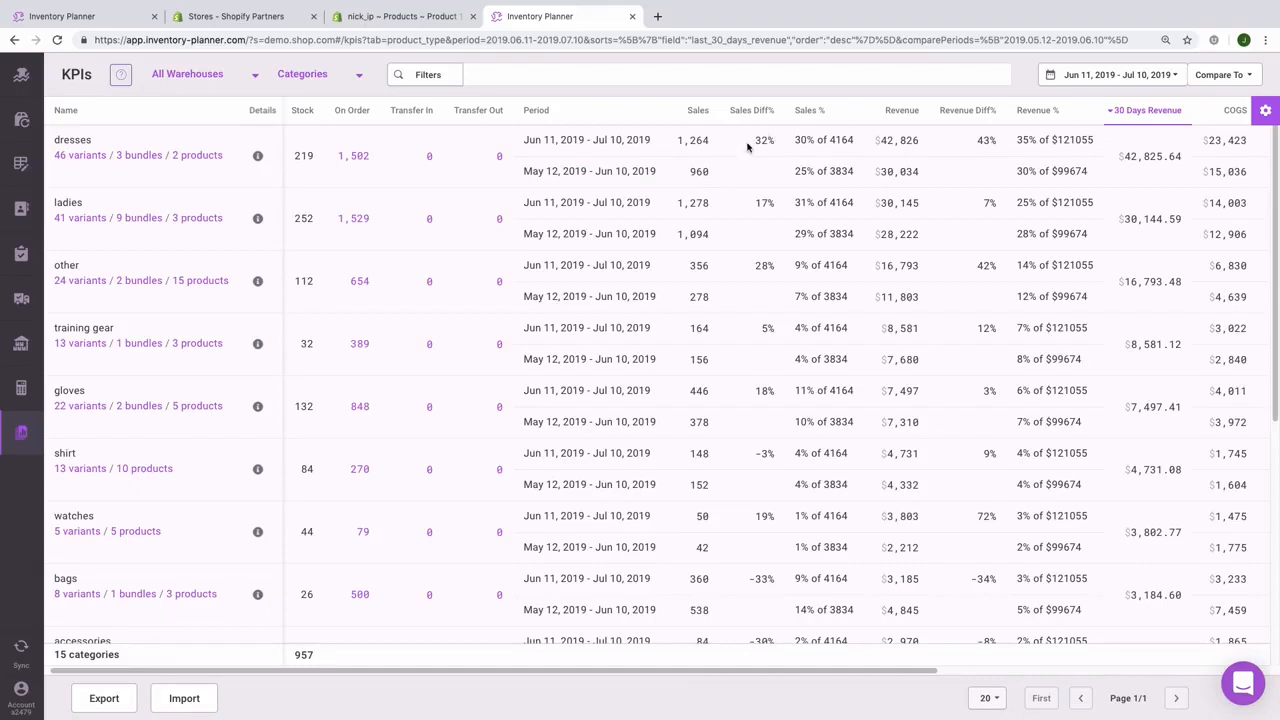
pyautogui.doubleClick(705, 173)
pyautogui.moveTo(677, 139); pyautogui.dragTo(704, 138)
pyautogui.click(750, 180)
pyautogui.scroll(-3, 757, 430)
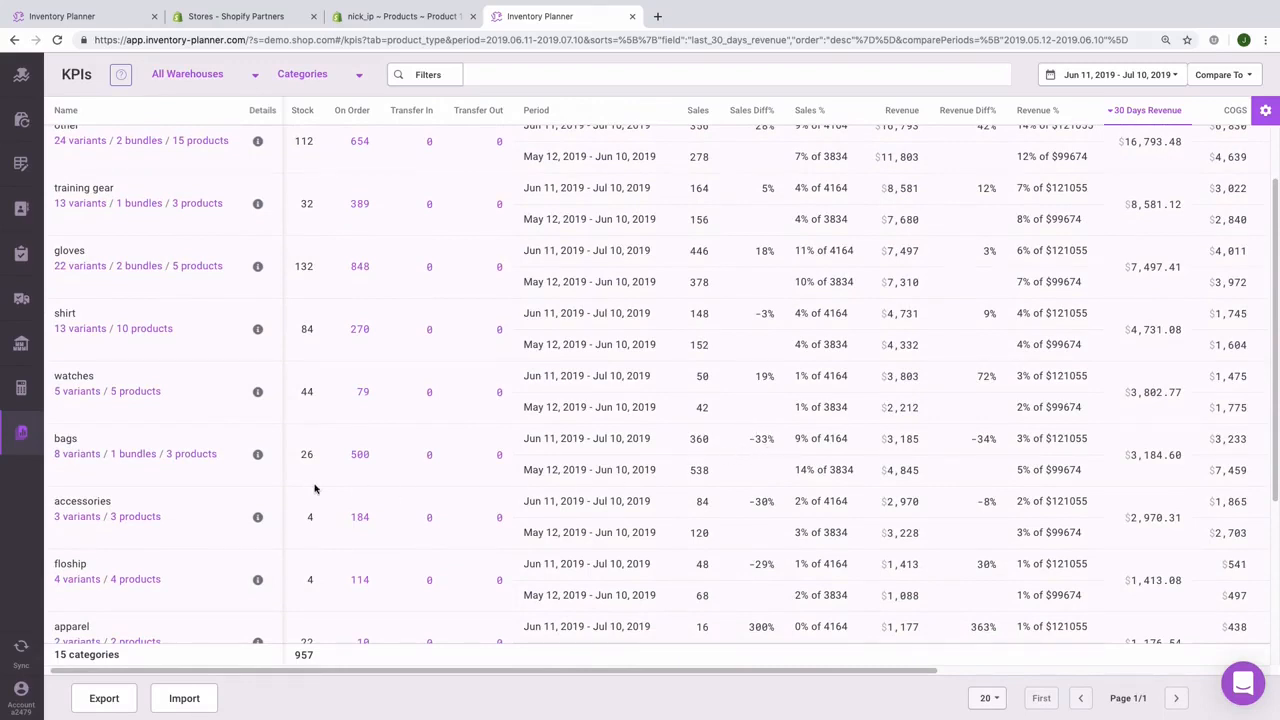
# Open the variants of the bags category and add the Days of Stock column directly after Sales
pyautogui.click(81, 457)
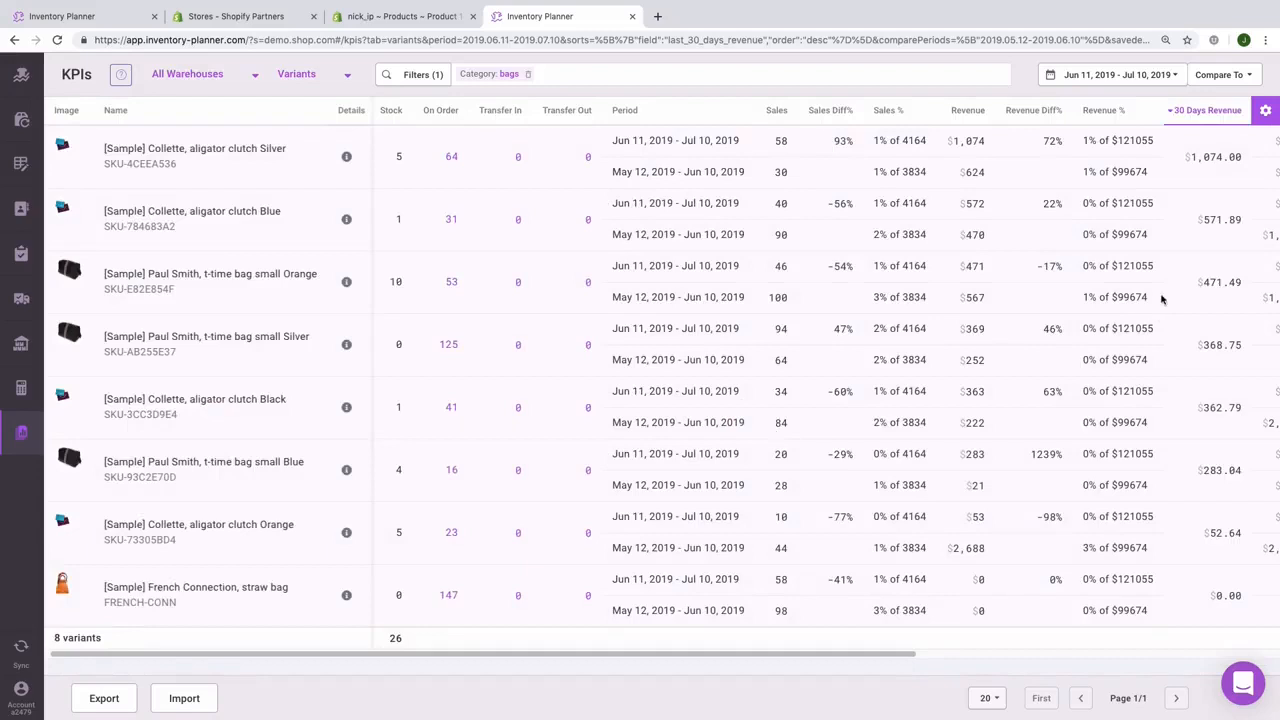
pyautogui.click(1266, 112)
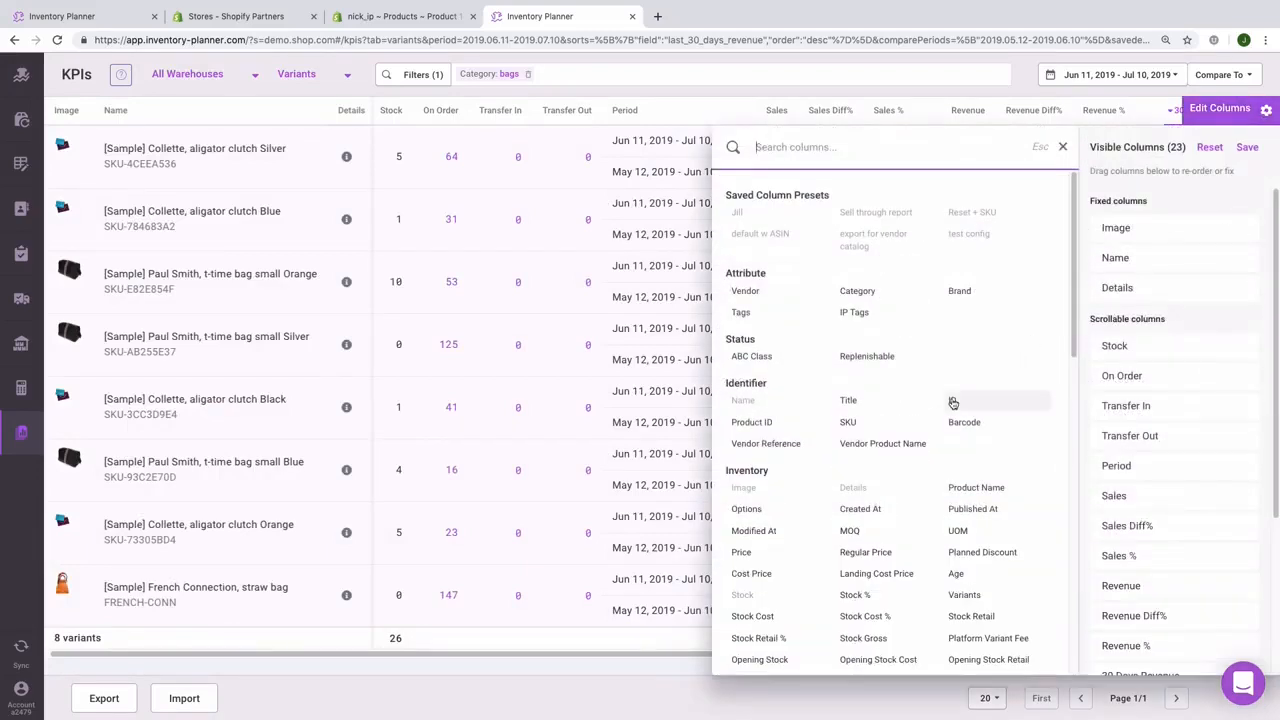
pyautogui.scroll(-5, 987, 417)
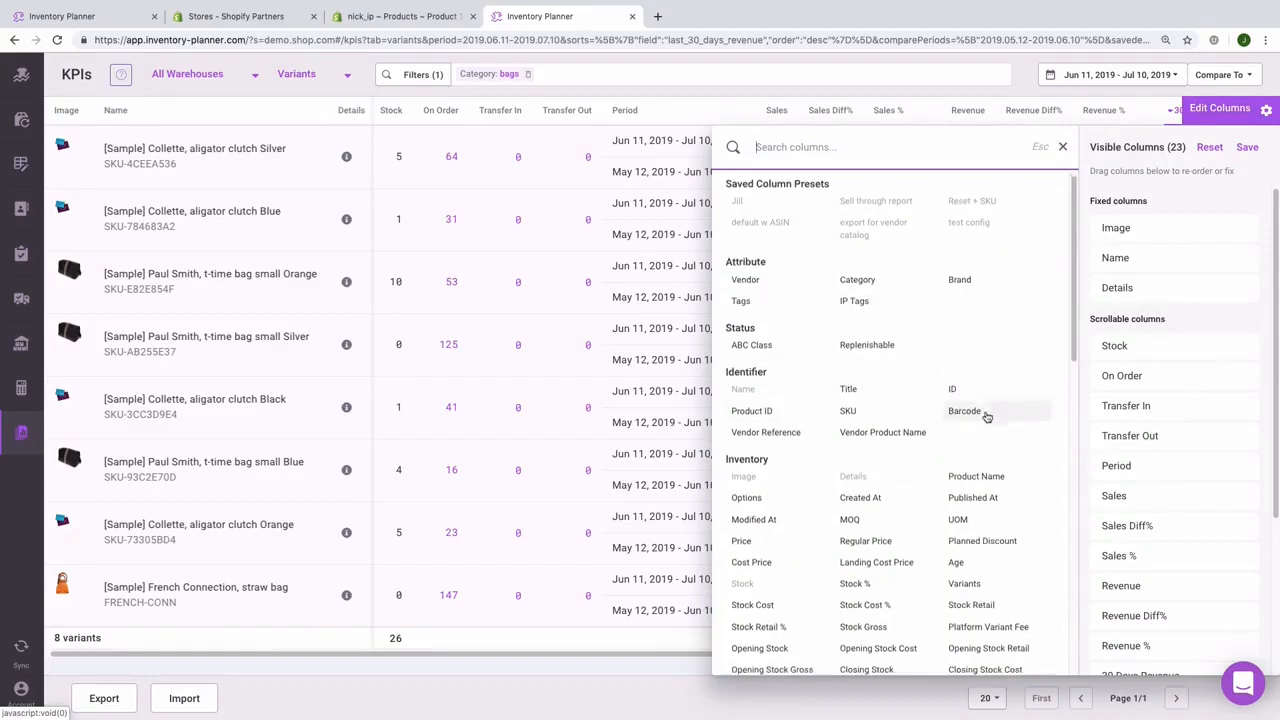
pyautogui.scroll(-5, 987, 417)
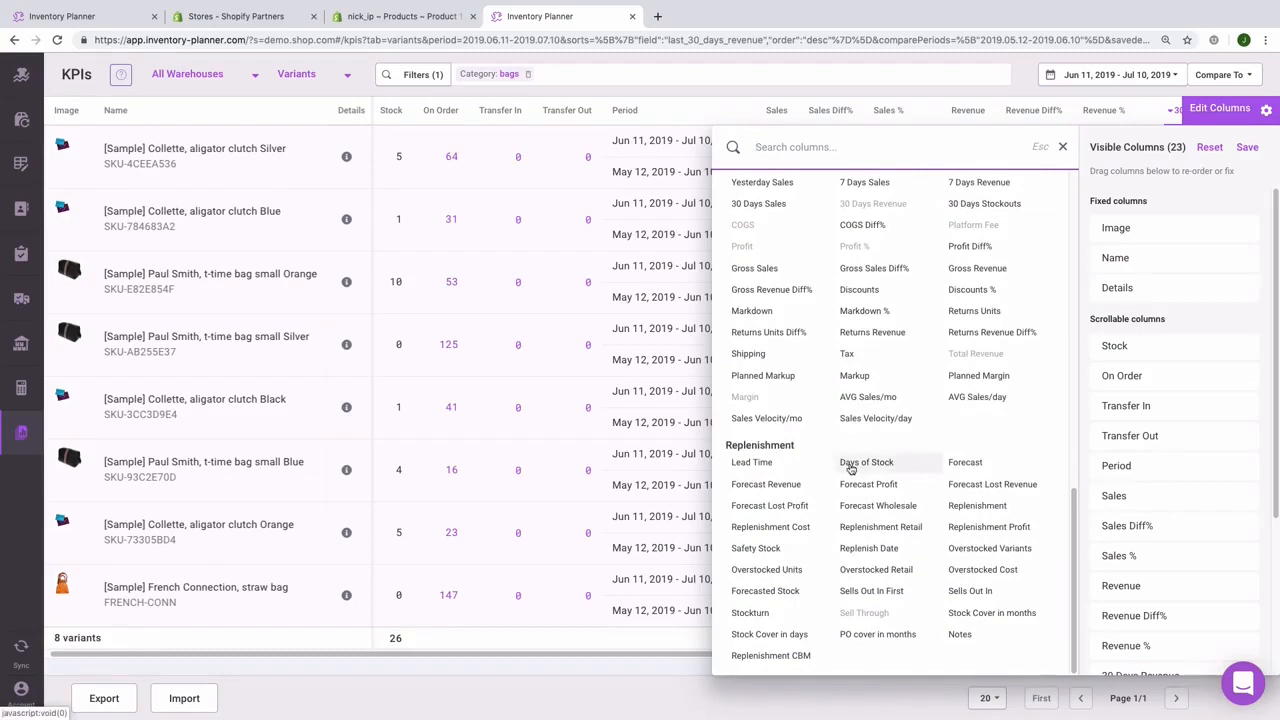
pyautogui.moveTo(850, 470); pyautogui.dragTo(1158, 528)
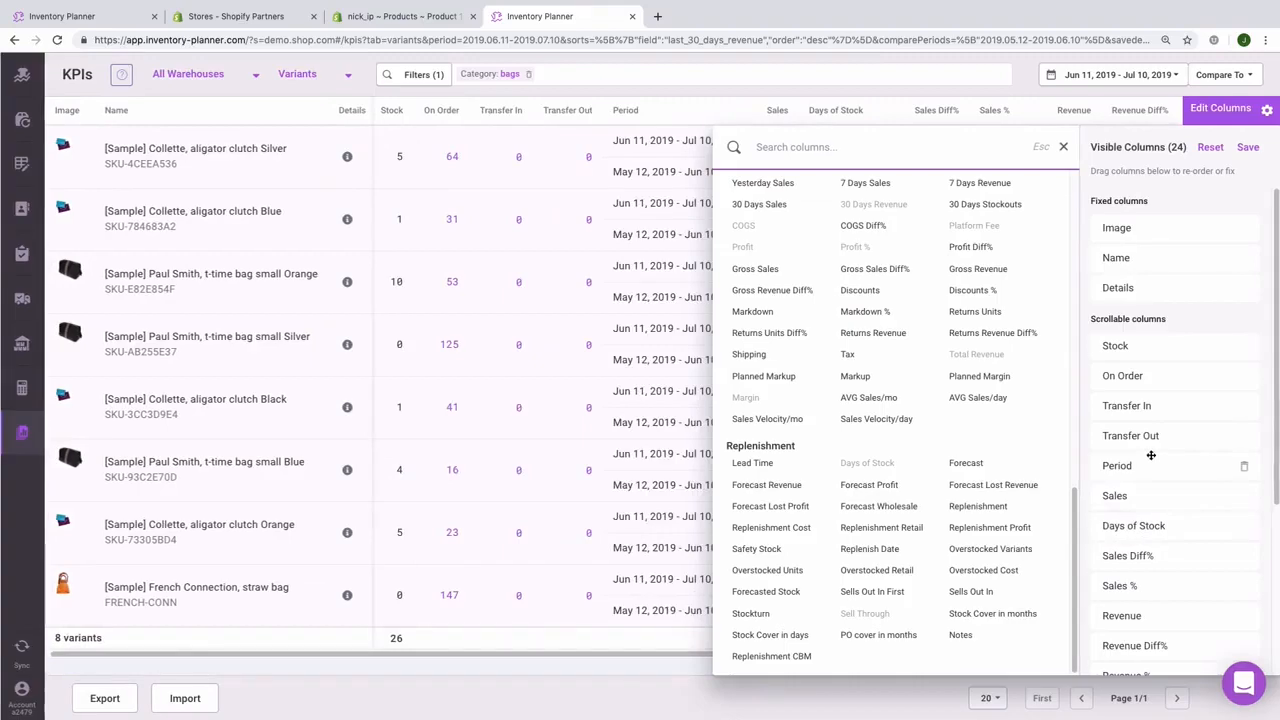
pyautogui.click(1266, 114)
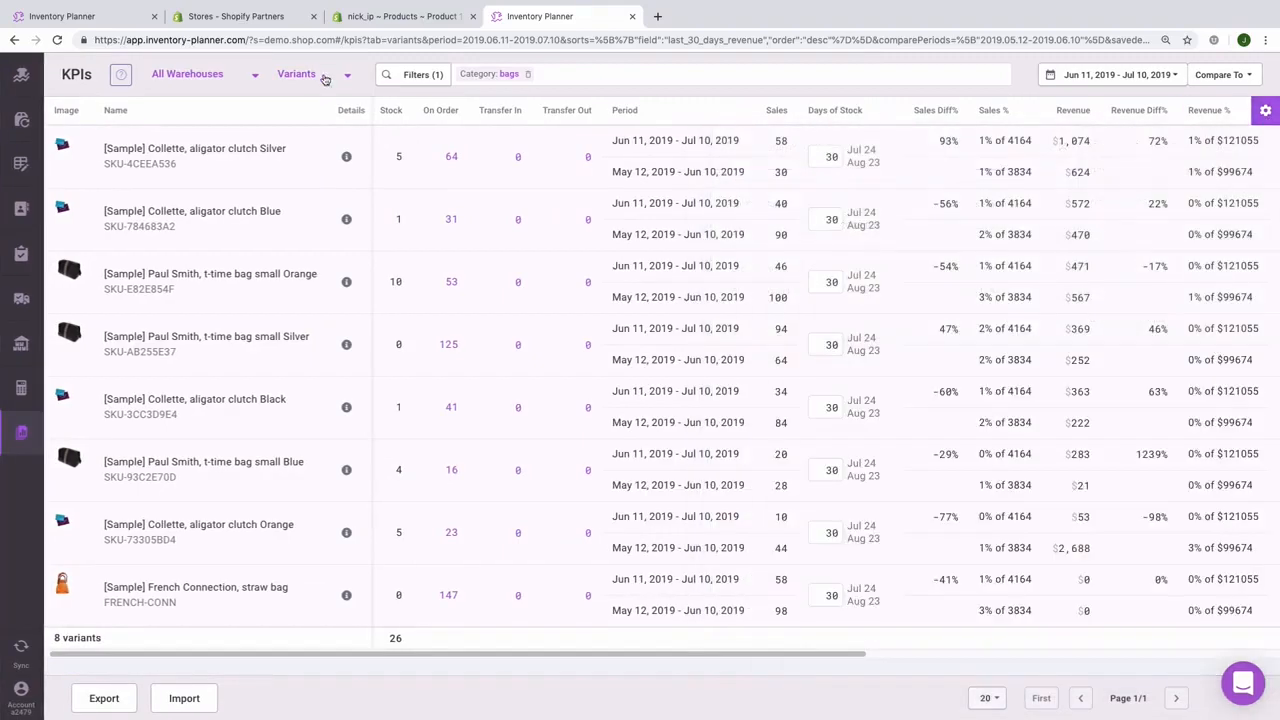
# Look through the saved and available filters for the bags variants without applying another one
pyautogui.click(413, 77)
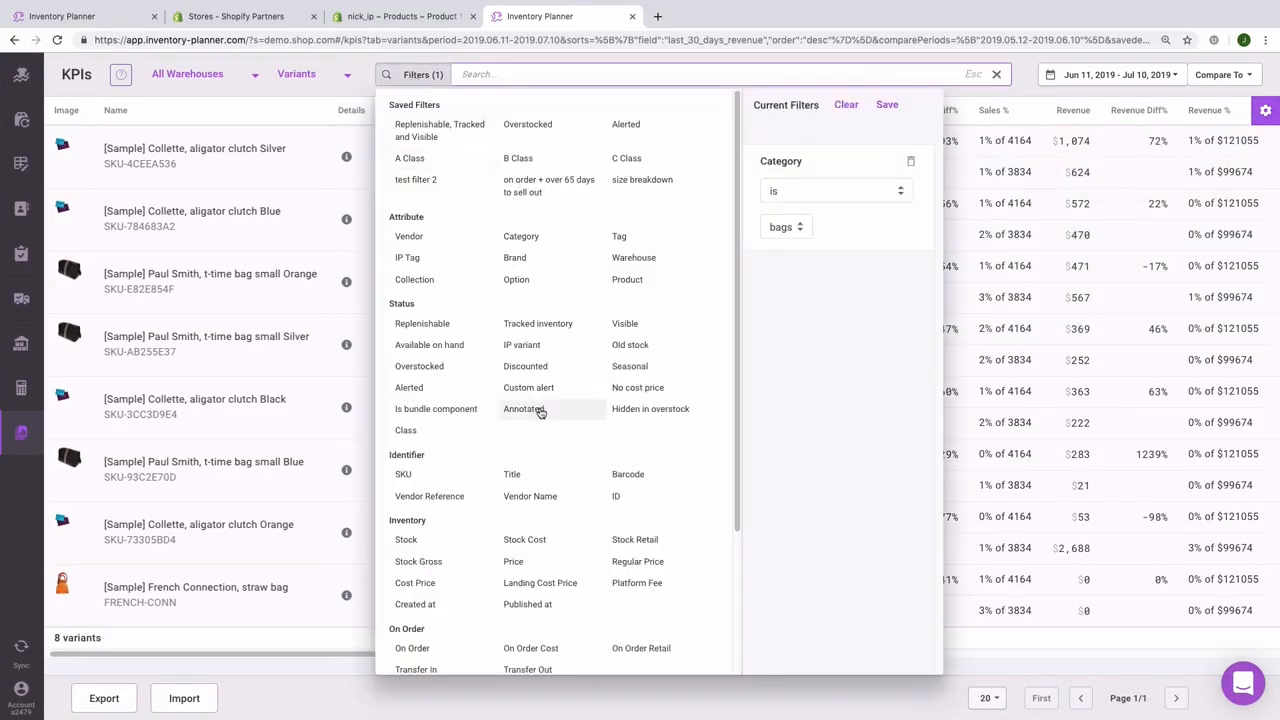
pyautogui.scroll(-3, 541, 413)
pyautogui.scroll(-1, 541, 413)
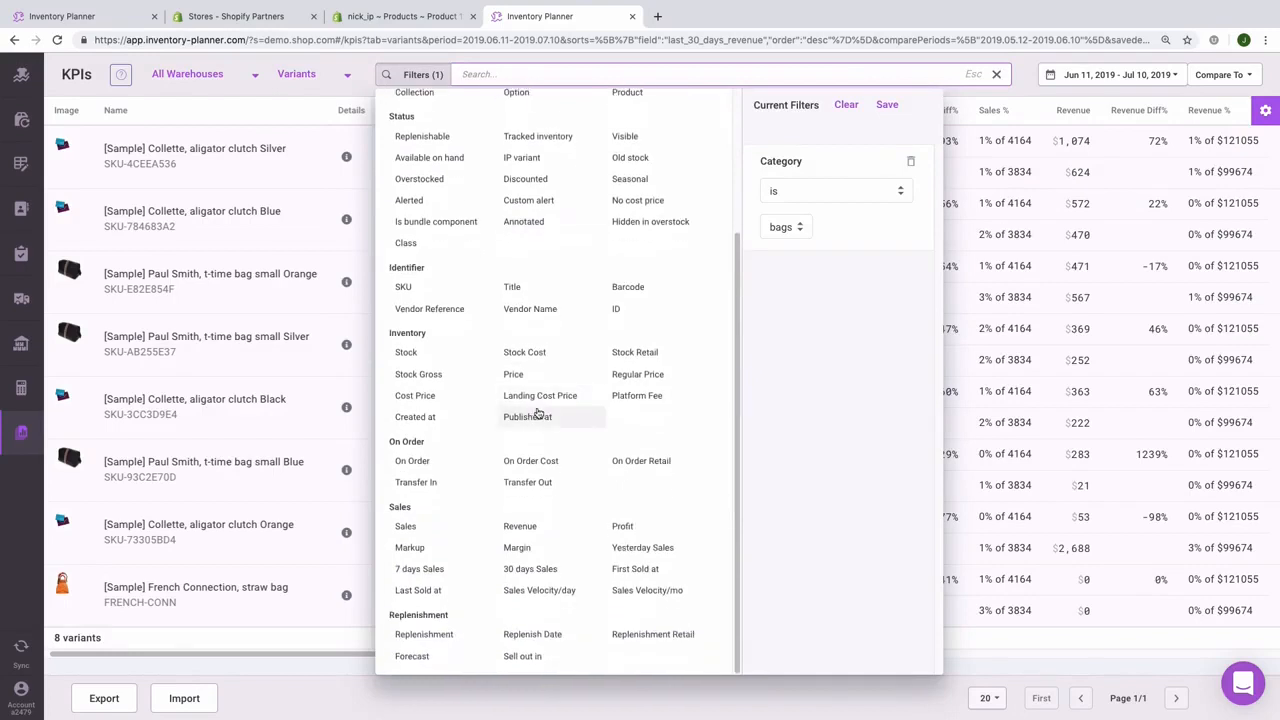
pyautogui.scroll(5, 560, 314)
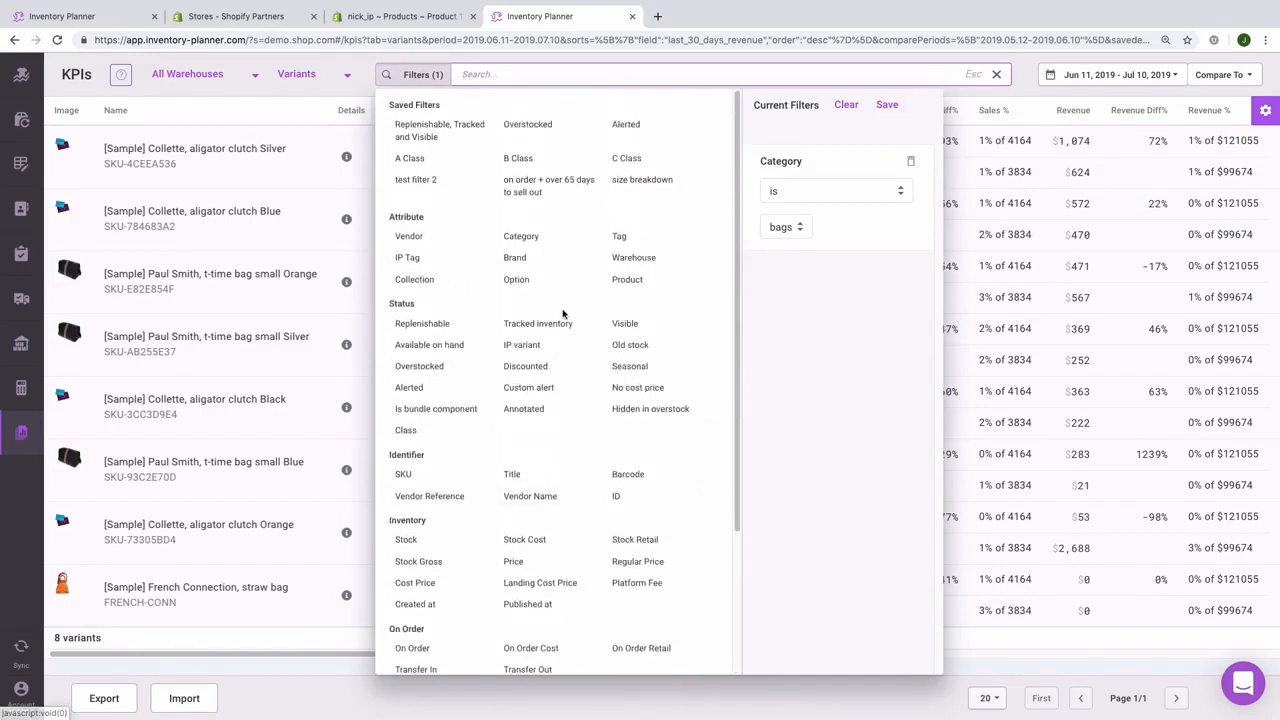
pyautogui.click(489, 126)
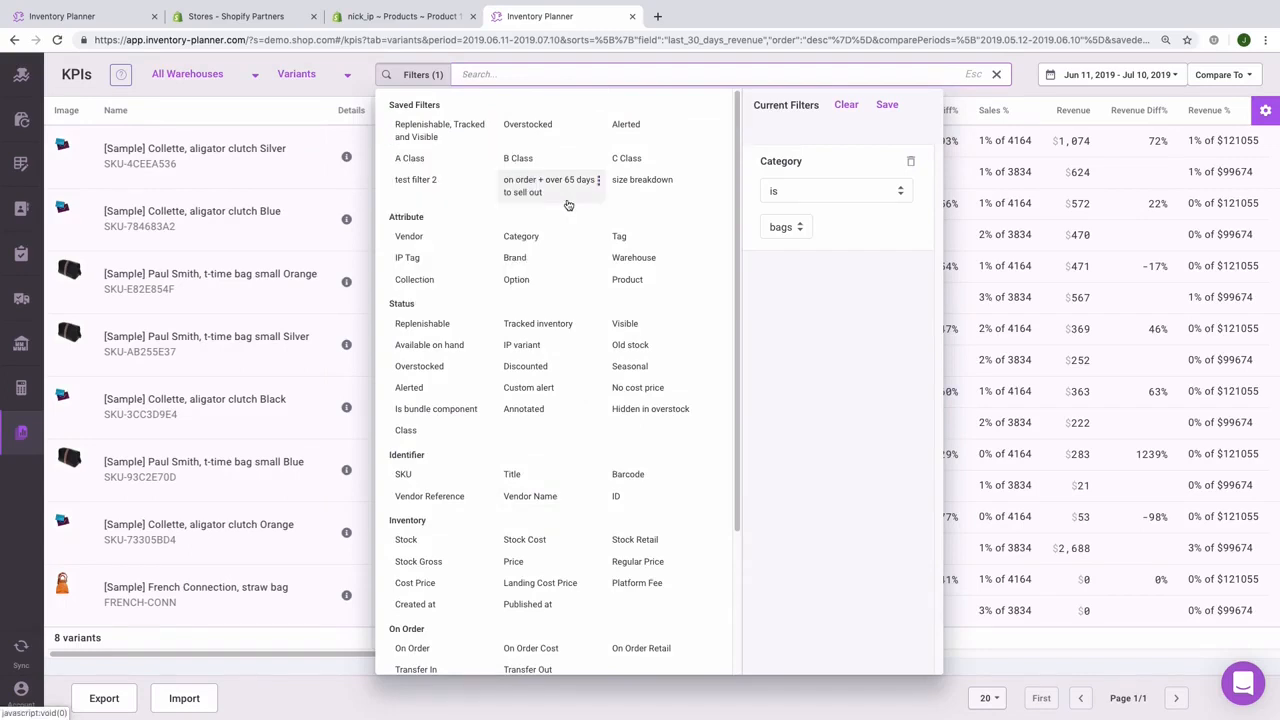
pyautogui.click(362, 255)
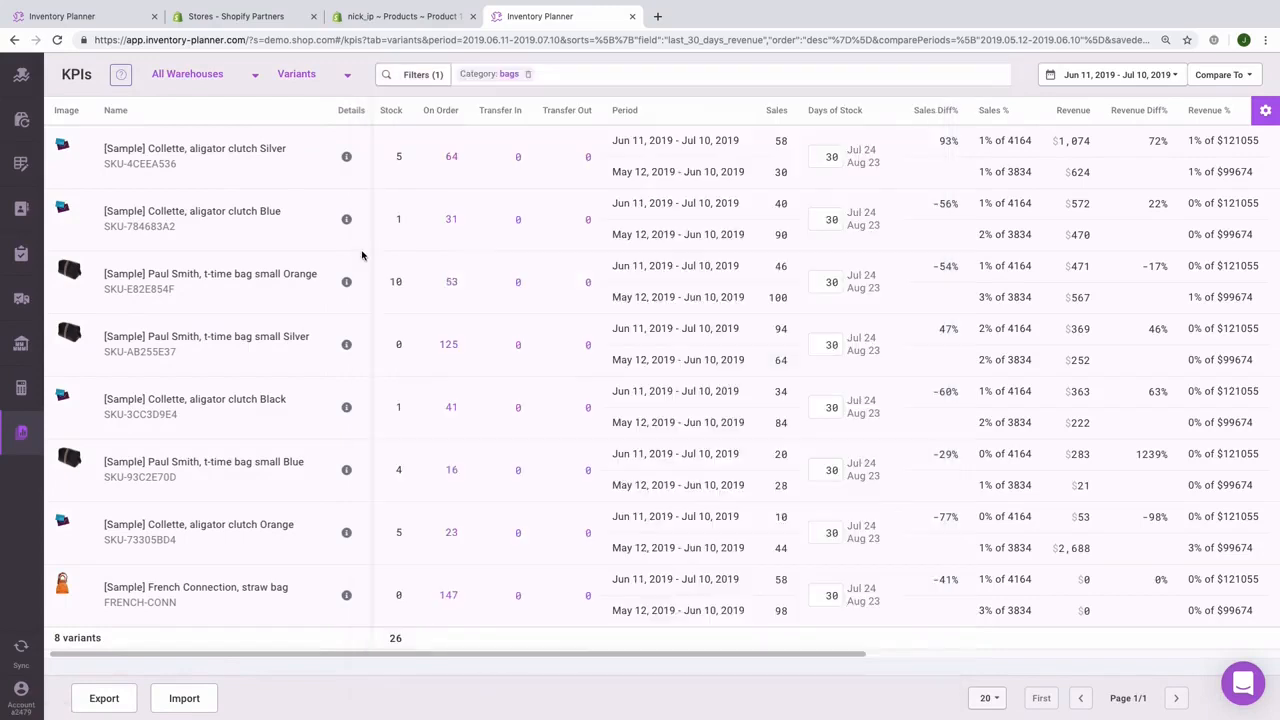